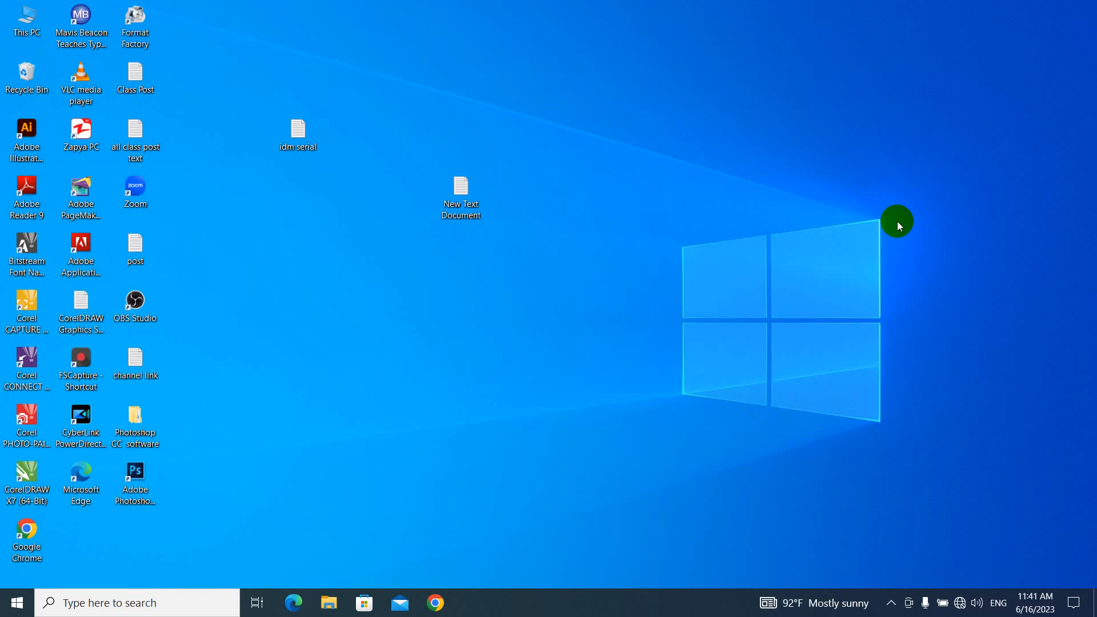
Start Word and create a new blank document.
key(super)
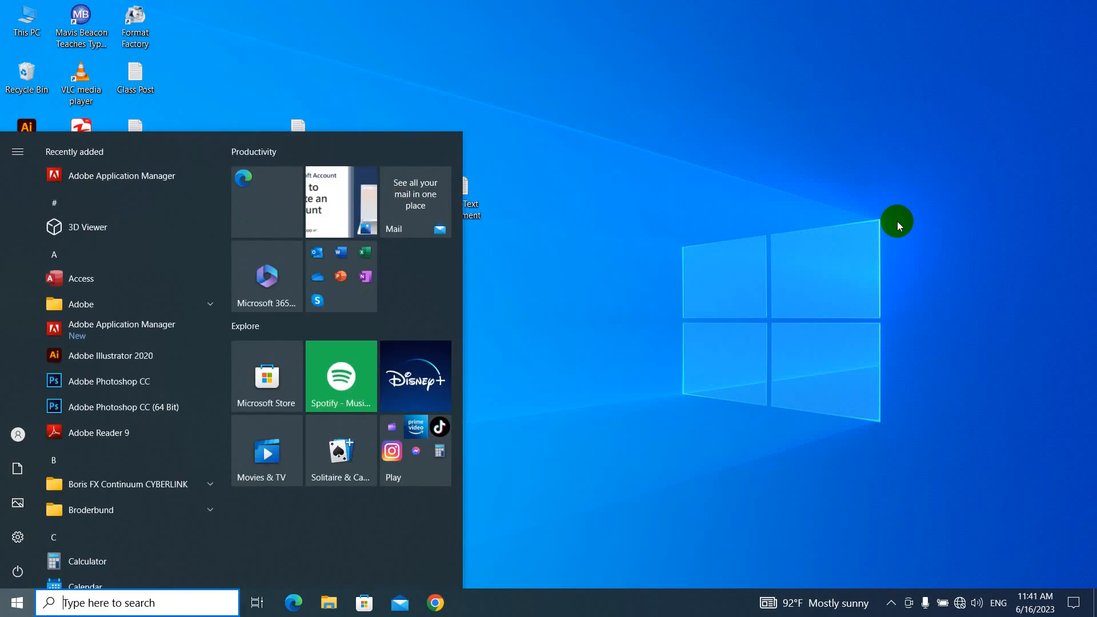
text(word)
key(Return)
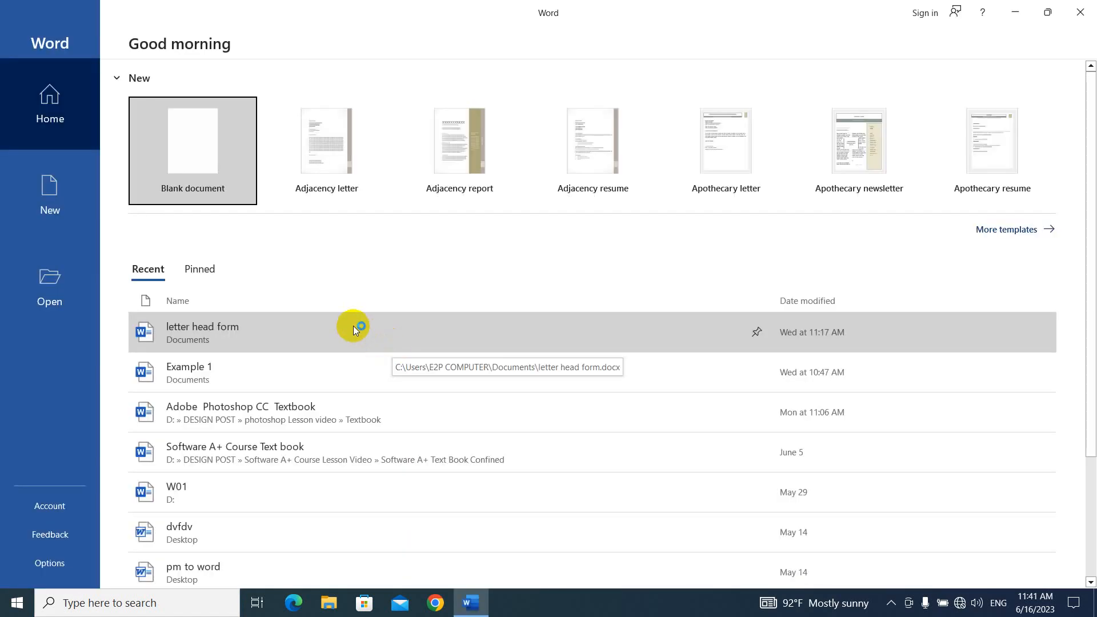
click(186, 150)
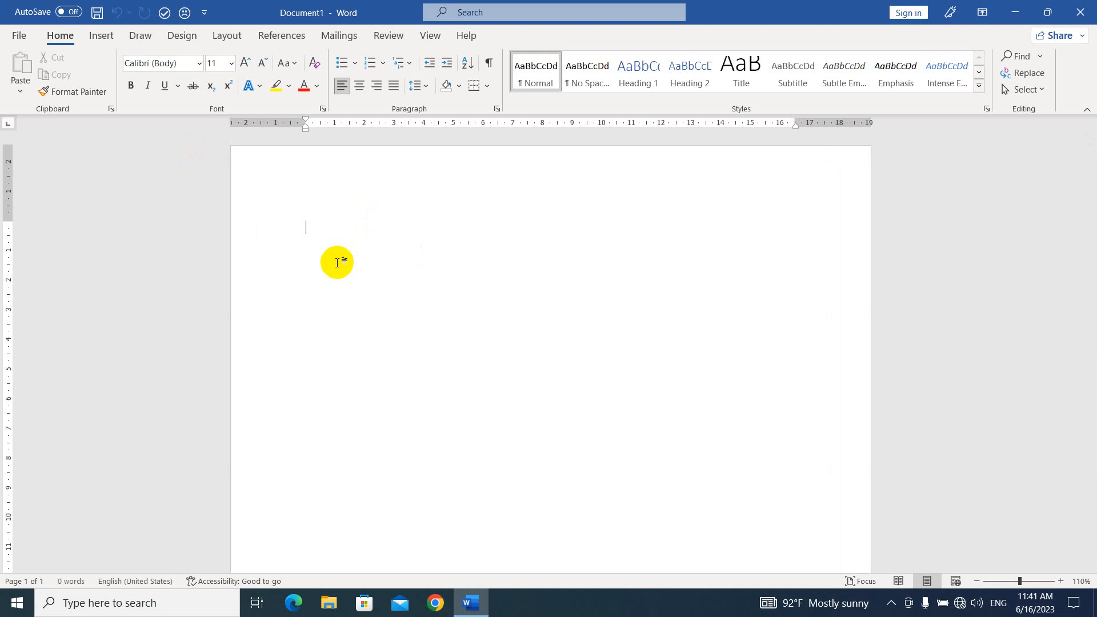
Set the document's paper size to A4 (21 cm x 29.7 cm).
click(224, 40)
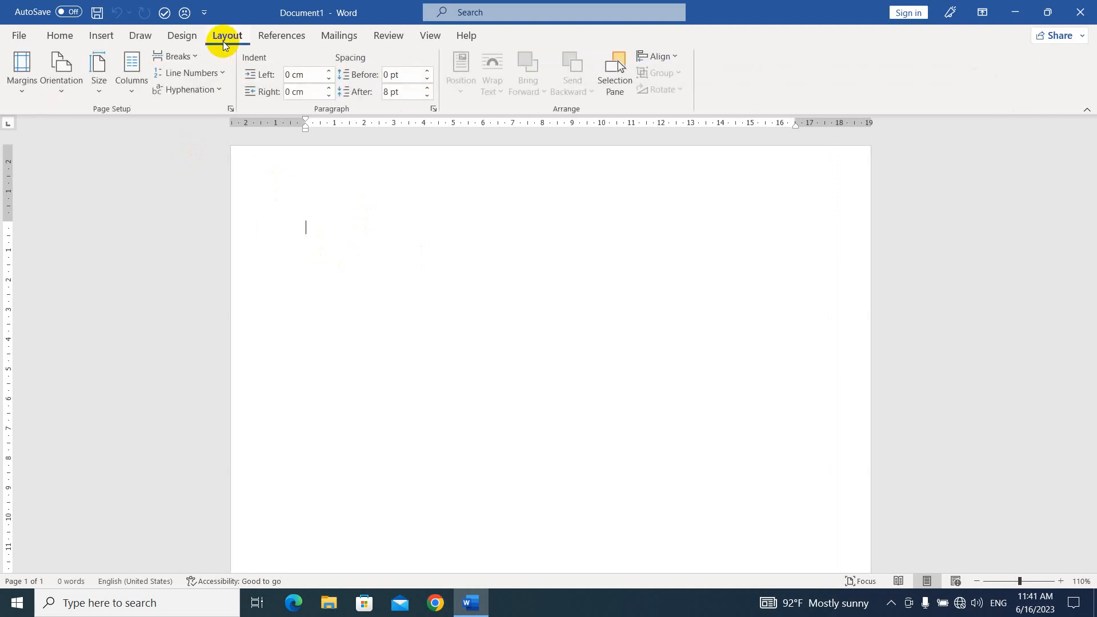
click(105, 95)
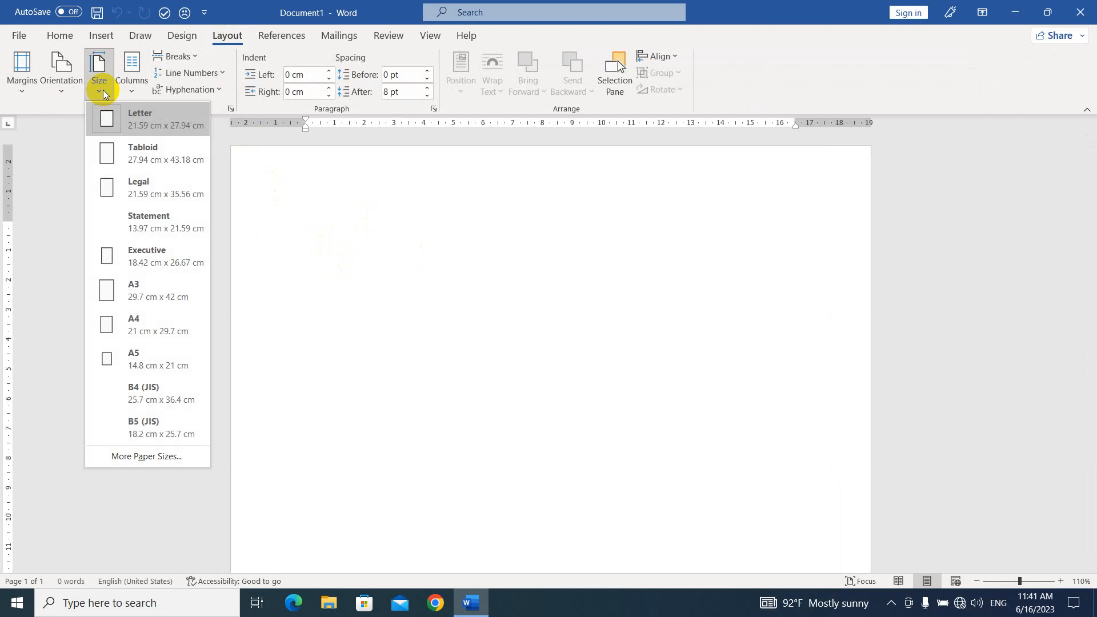
click(163, 332)
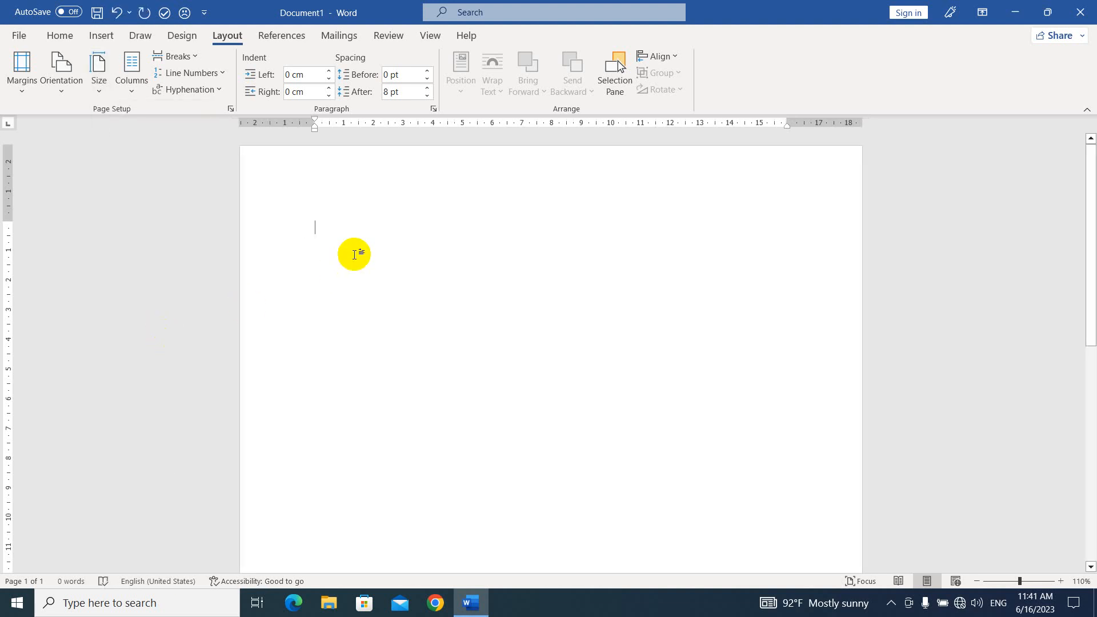
scroll(362, 314, down, 4)
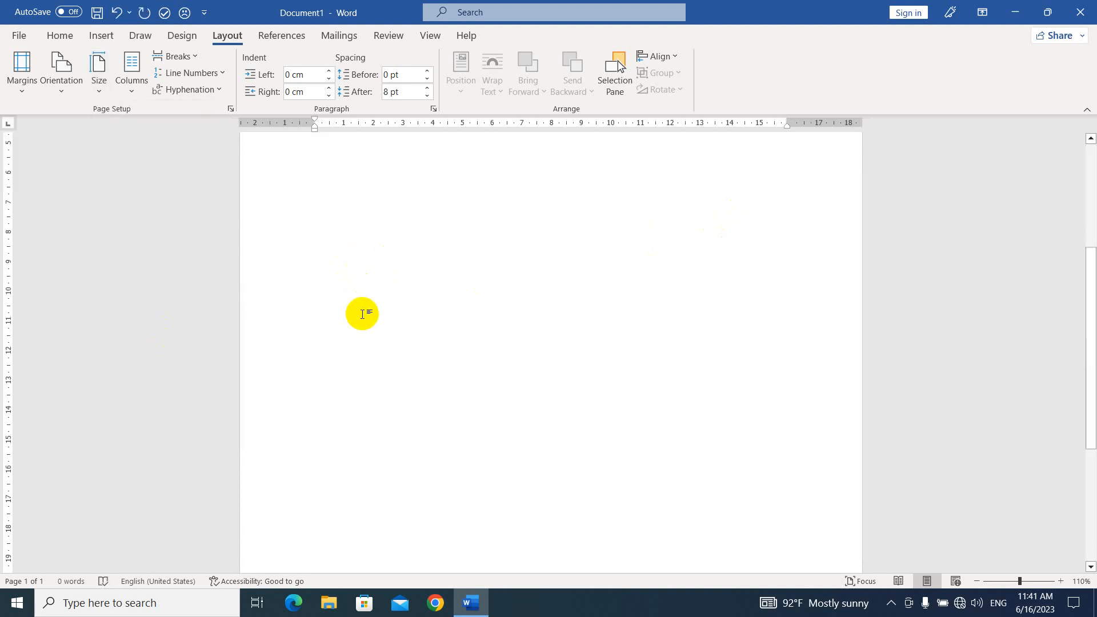
scroll(362, 314, up, 5)
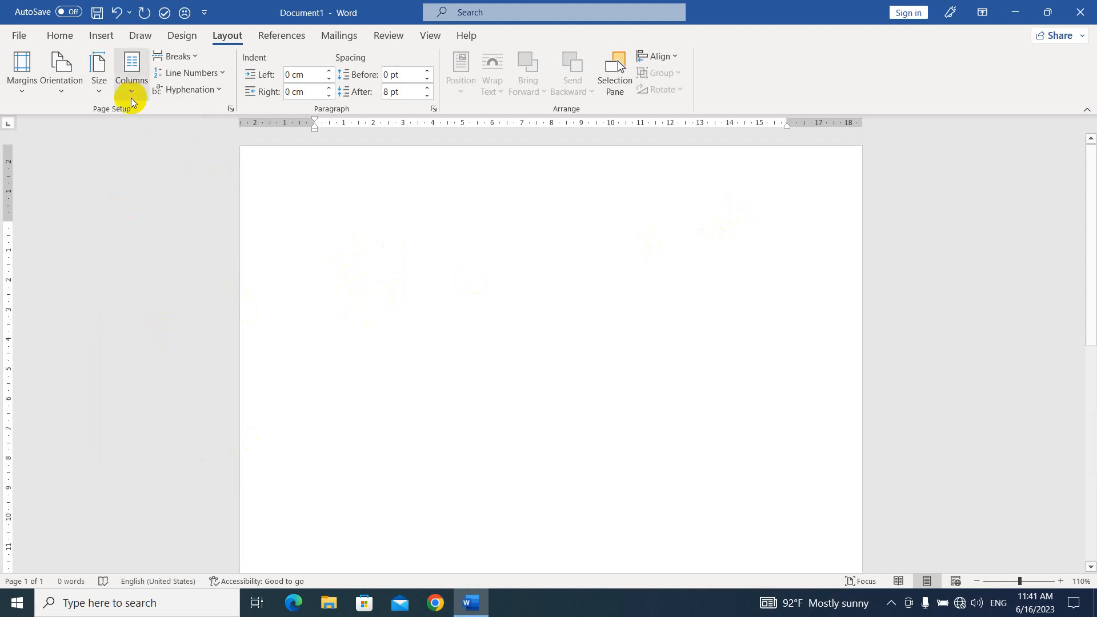
Insert a table with 5 columns and 100 rows, keeping the fixed column width on Auto.
click(103, 37)
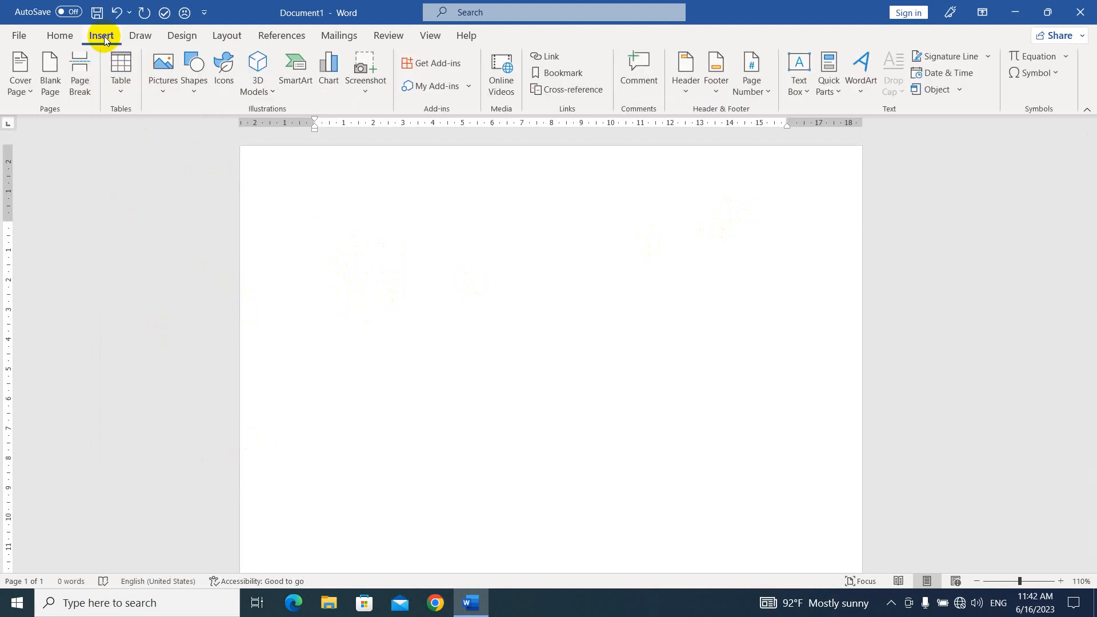
click(122, 97)
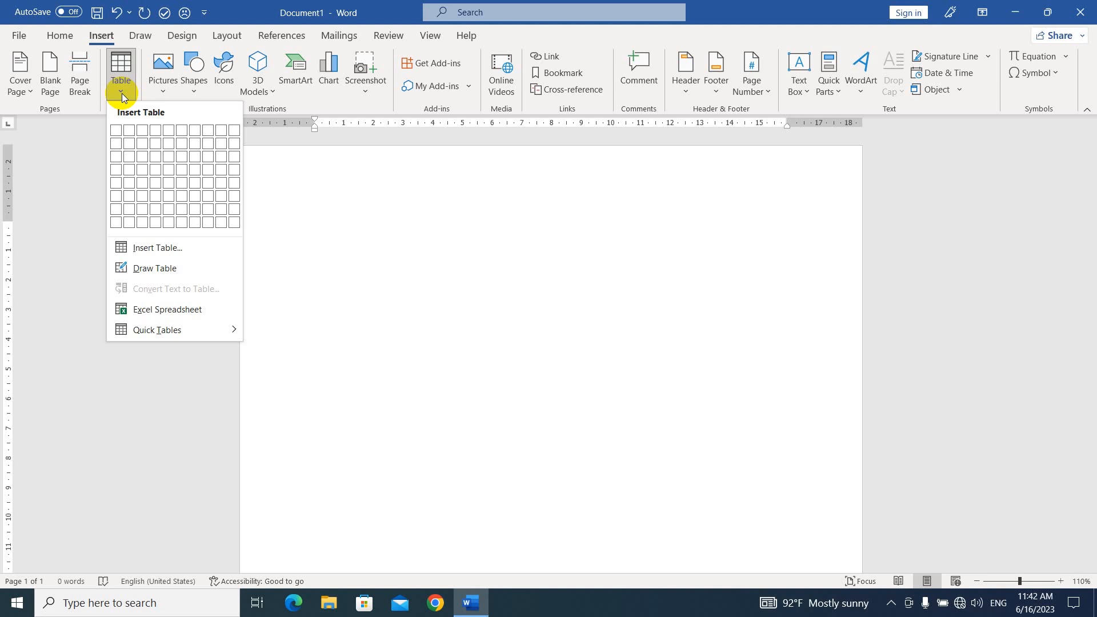
click(174, 256)
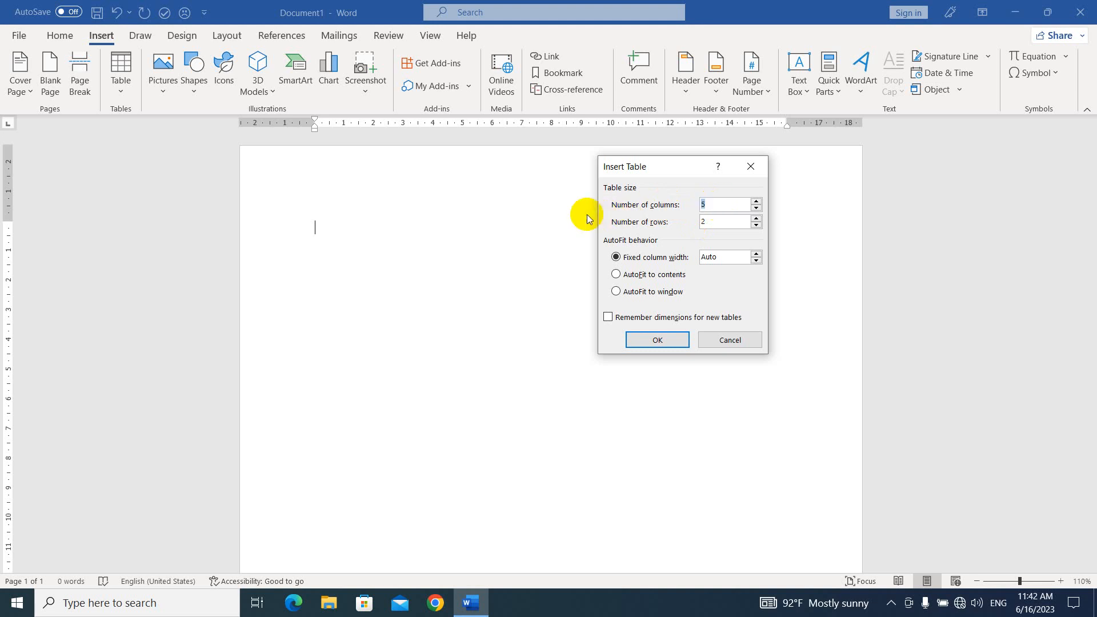
click(709, 221)
drag(709, 221, 631, 229)
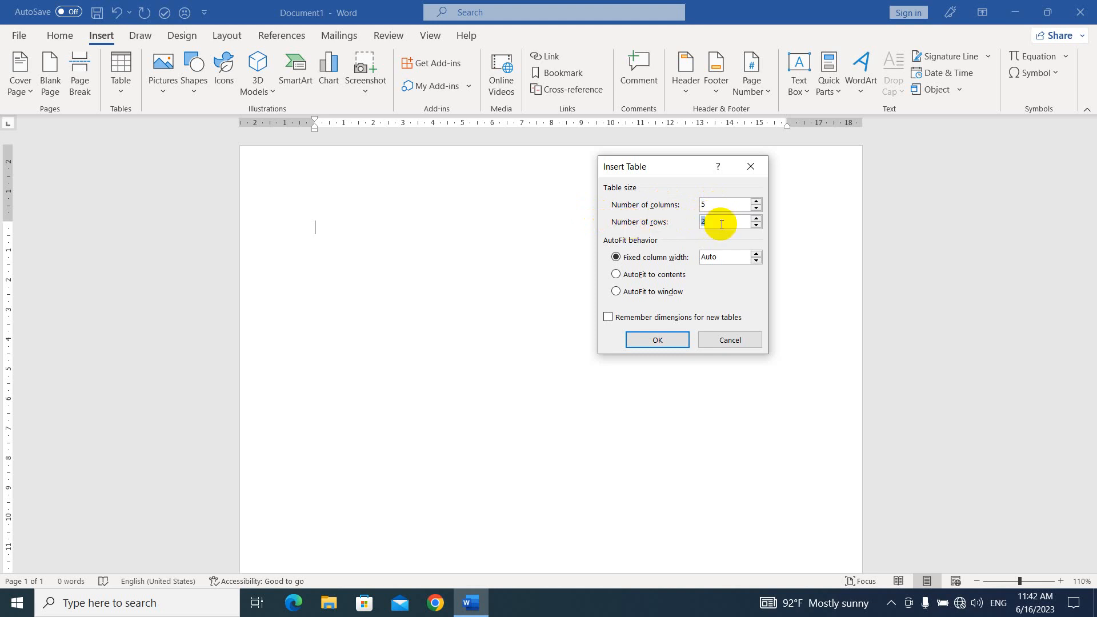
text(10)
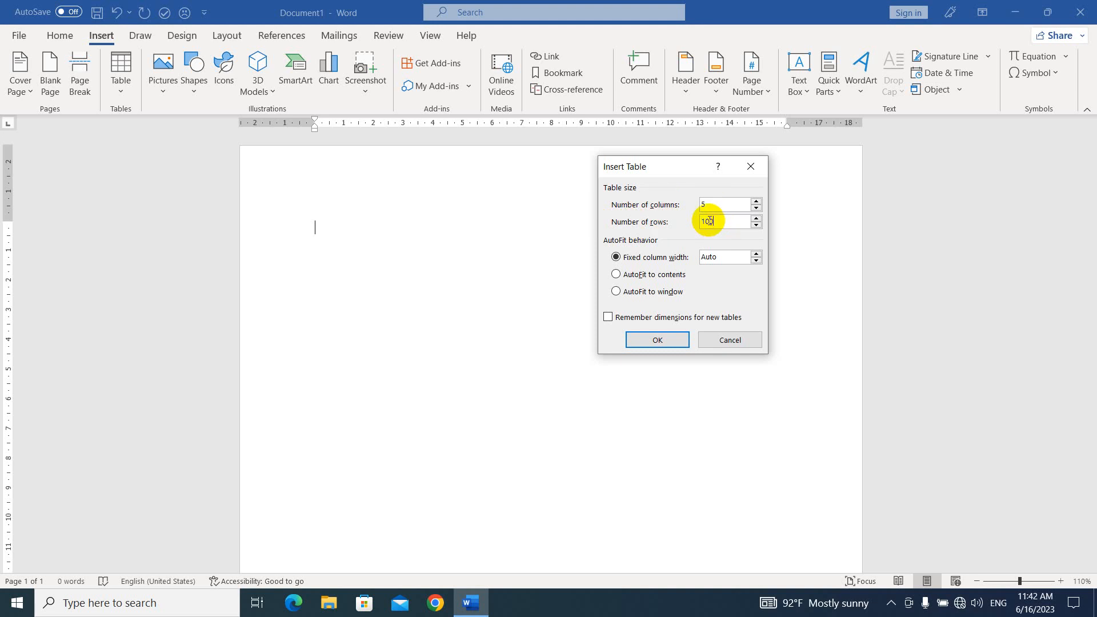
text(0)
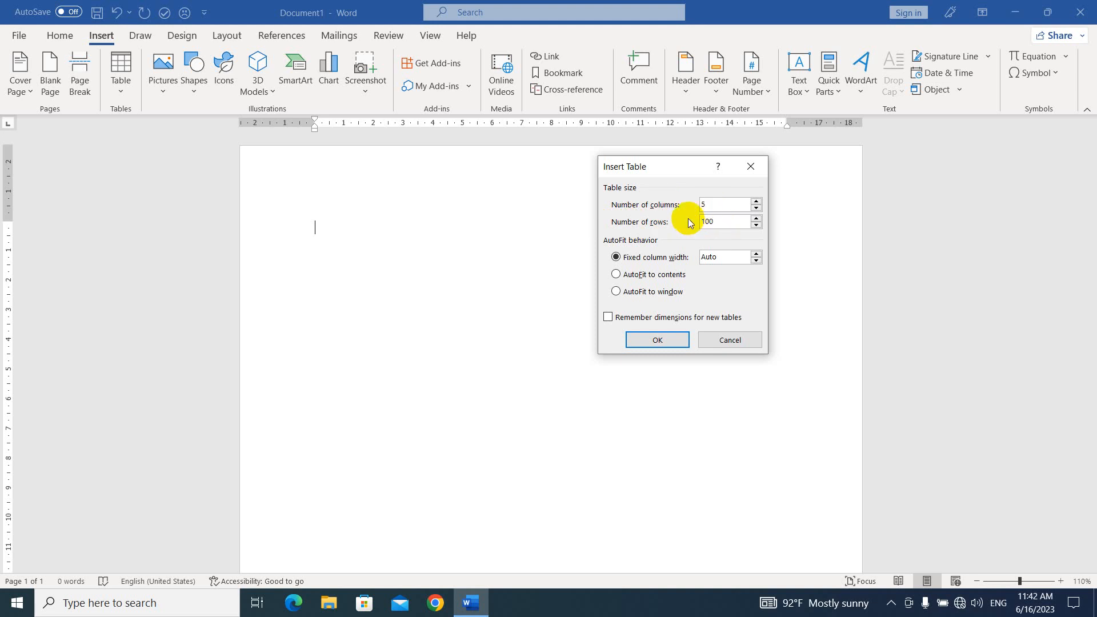
click(664, 343)
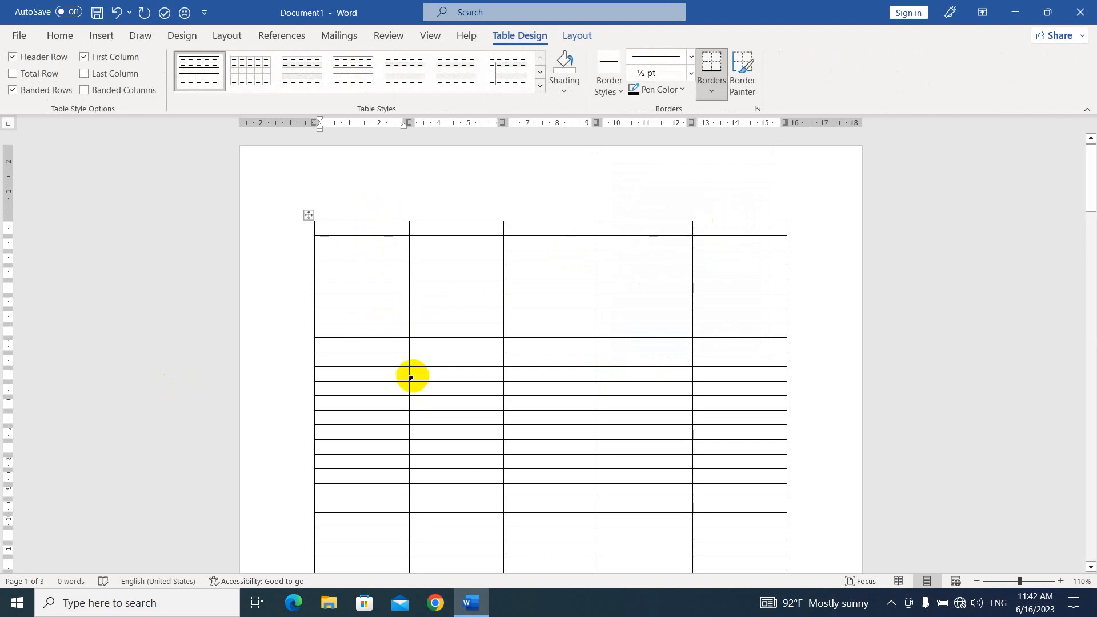
scroll(410, 377, down, 15)
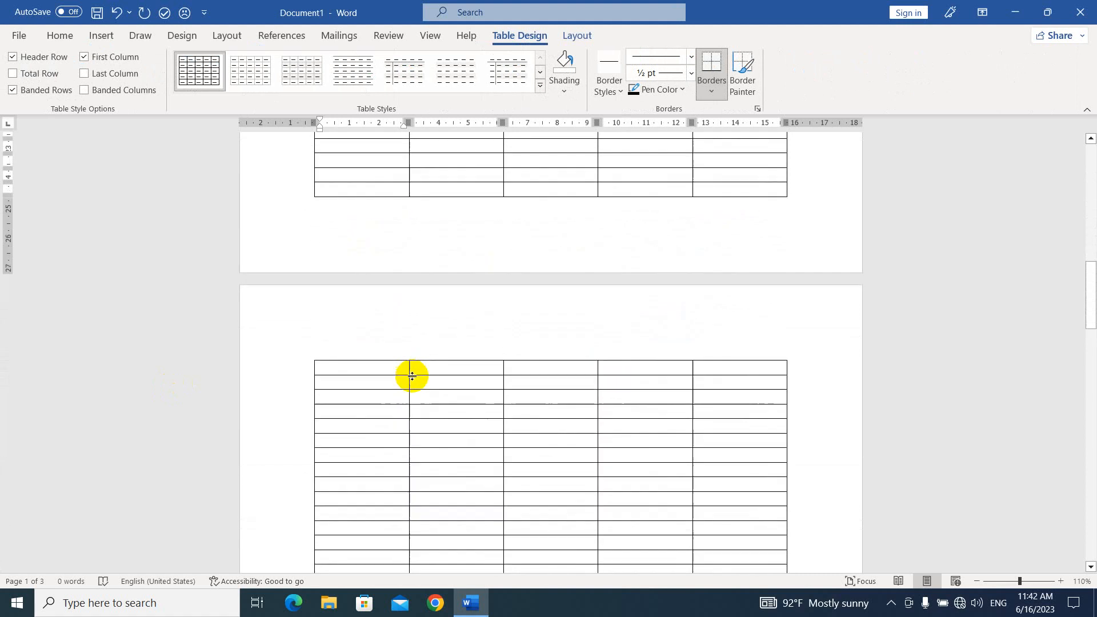
scroll(412, 376, down, 6)
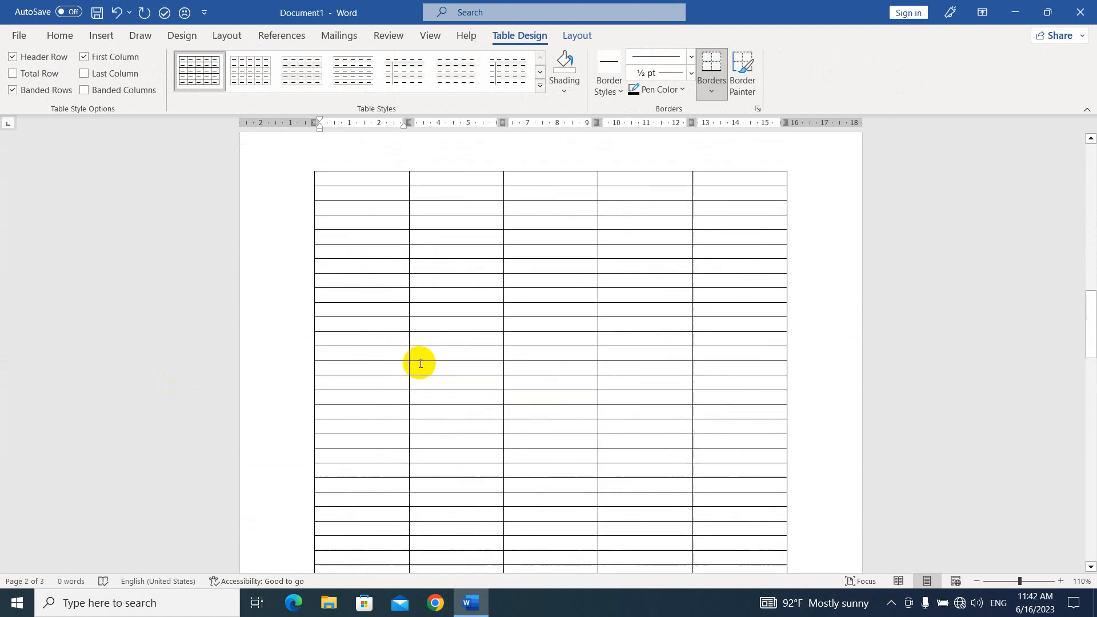
scroll(420, 362, up, 20)
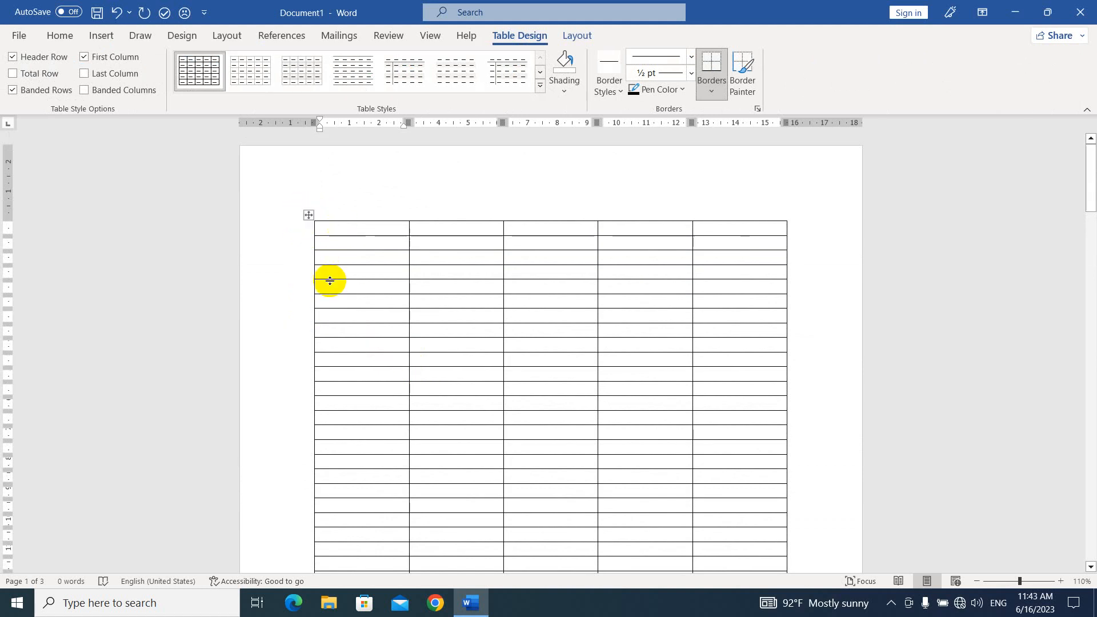
Format the whole table with the Pyidaungsu font at size 12.
click(309, 215)
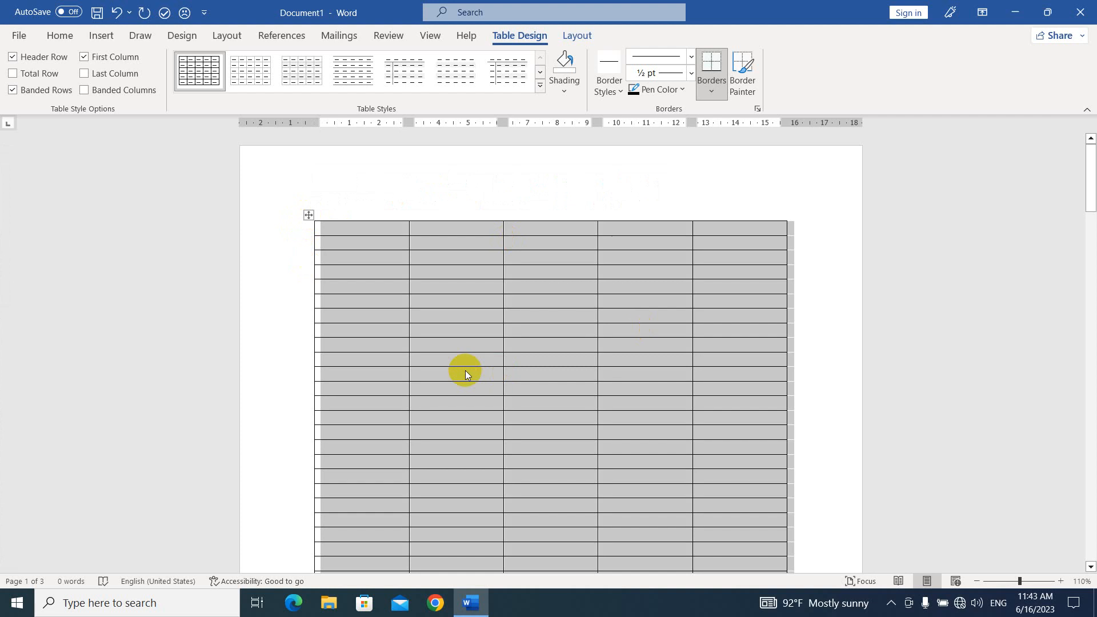
click(60, 36)
click(144, 63)
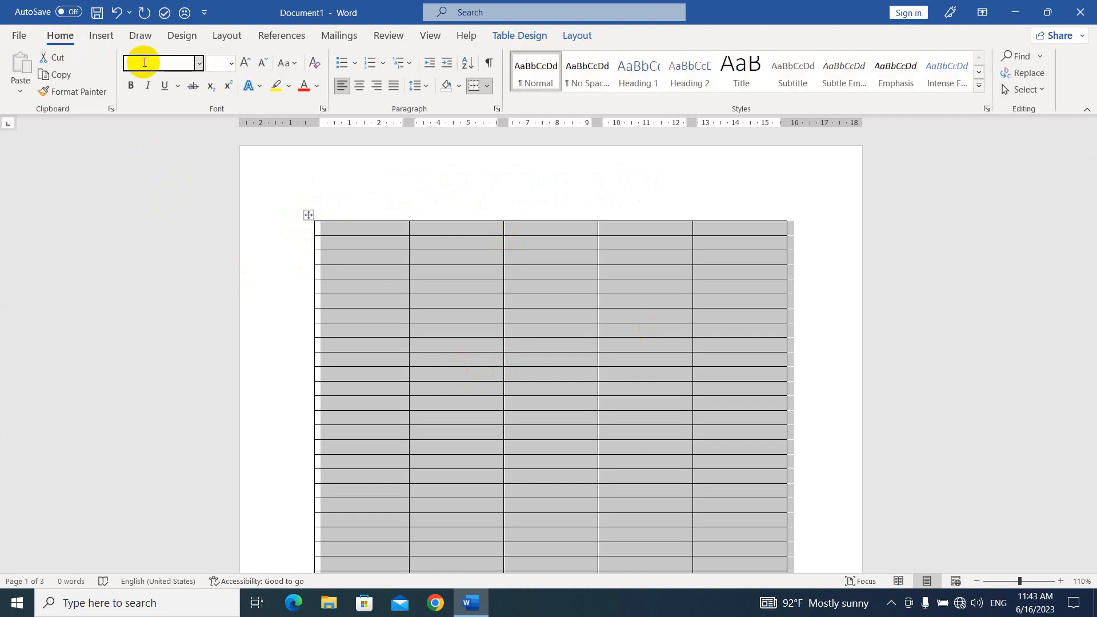
text(Pyi)
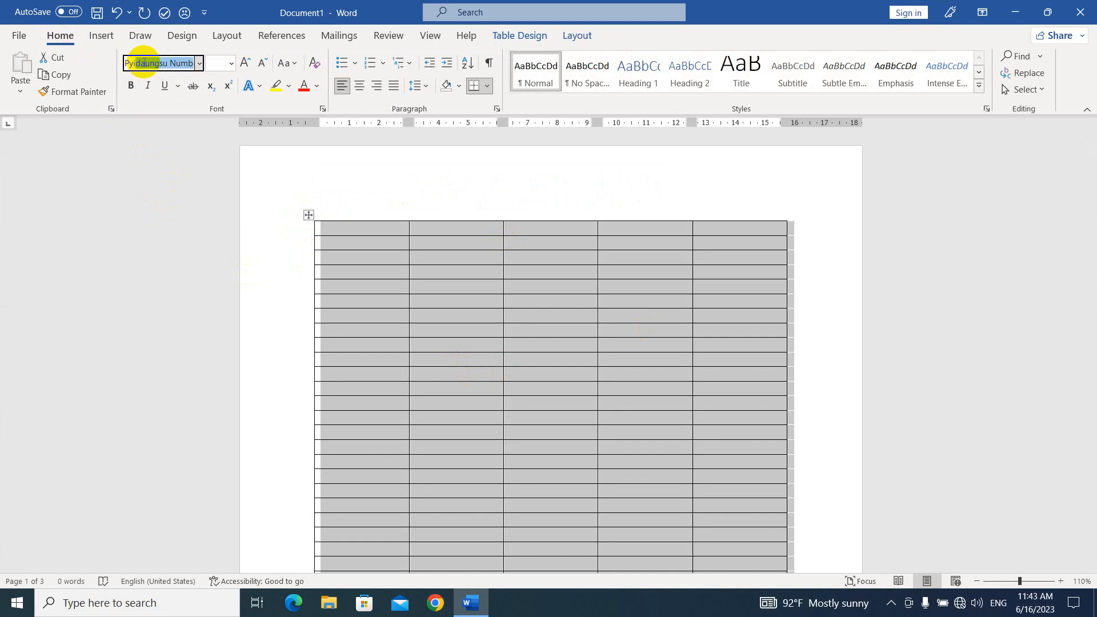
text(daungsu)
key(Return)
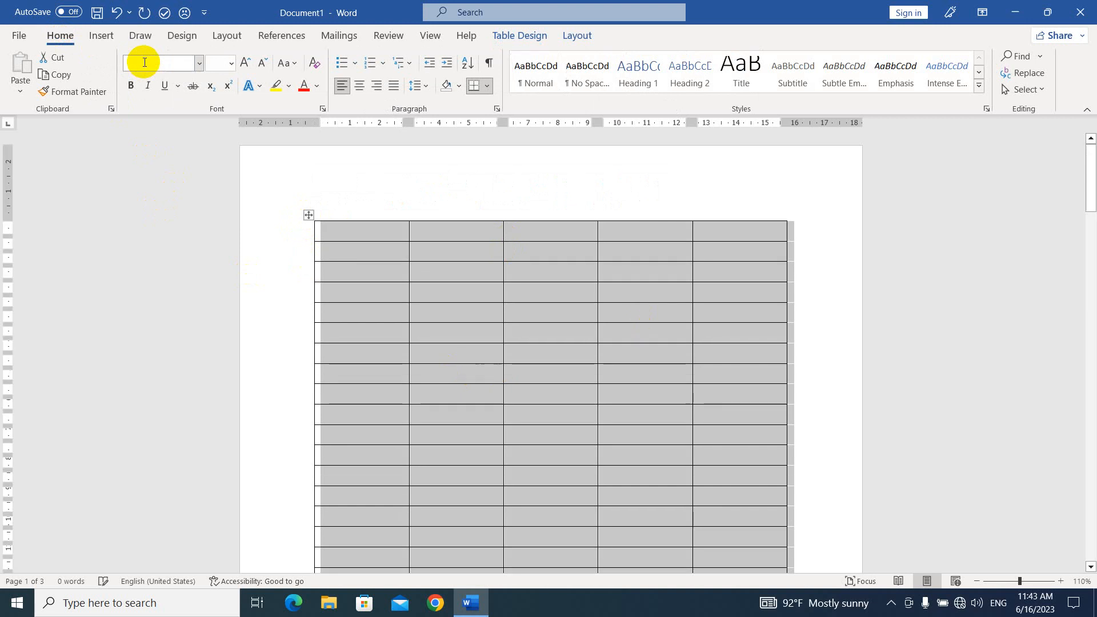
click(219, 61)
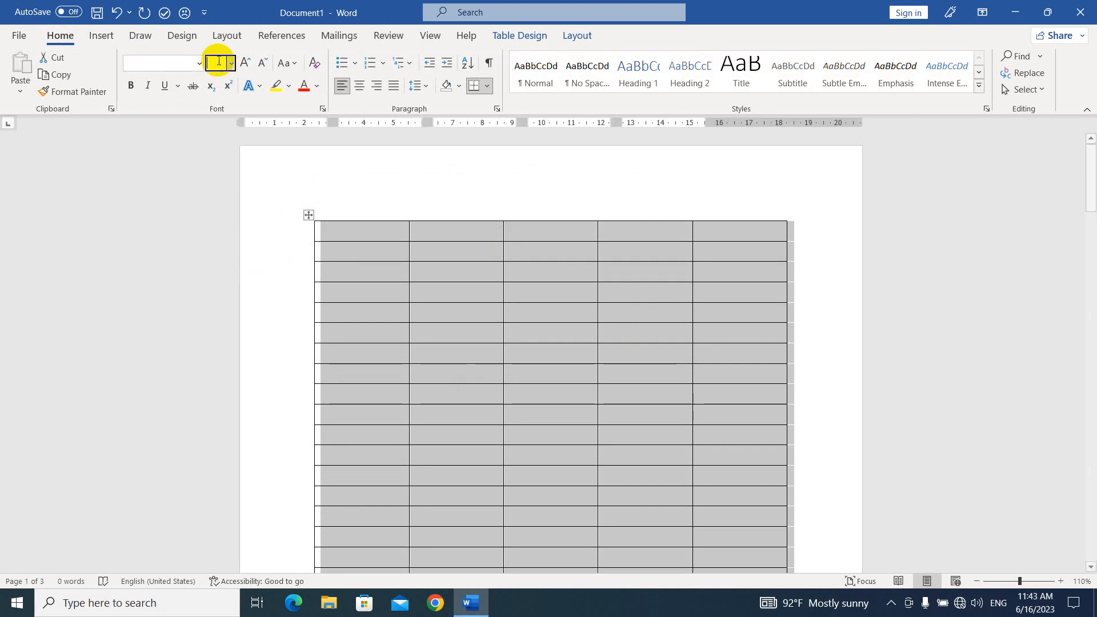
text(12)
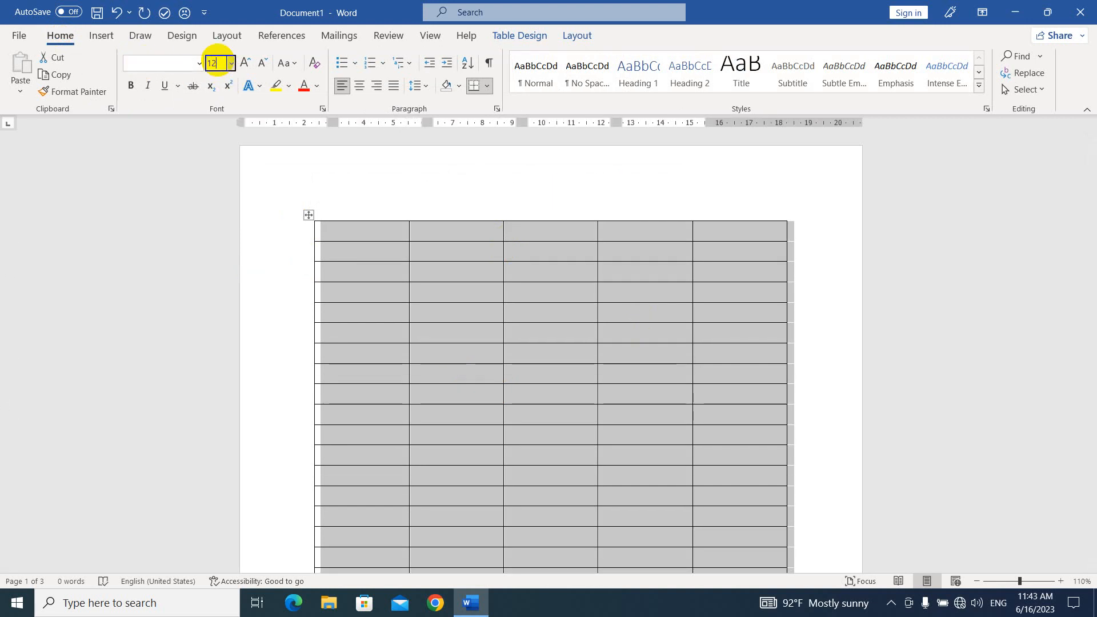
key(Return)
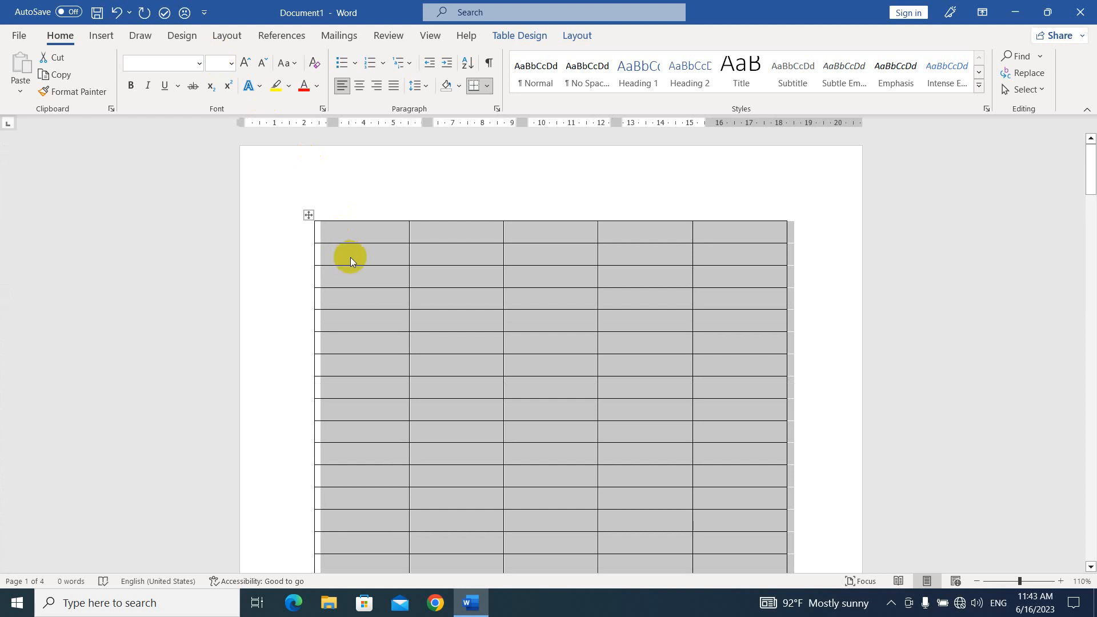
Switch to Burmese input and fill the first three header cells with စဉ်, အမျိုးအမည် and အရေအတွက်.
click(360, 231)
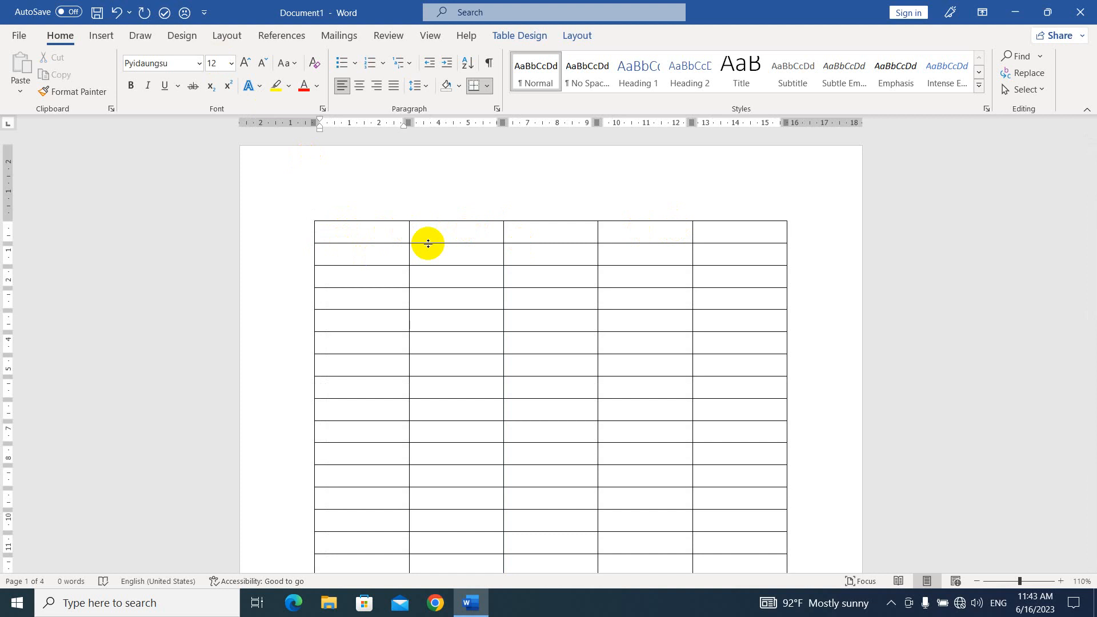
key(super+space)
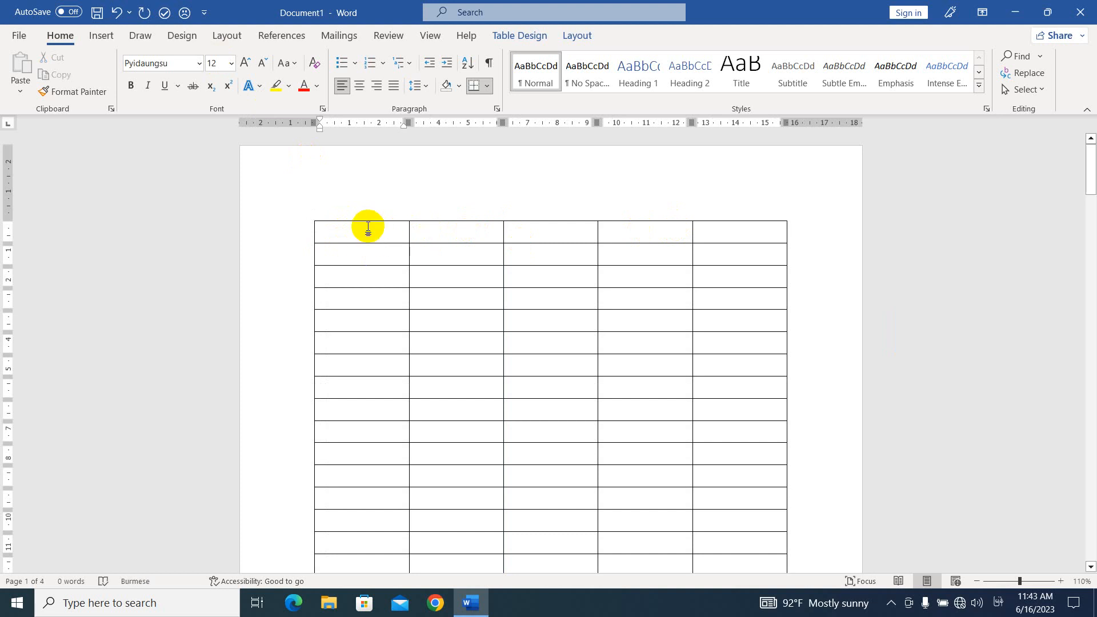
text(စဉ်)
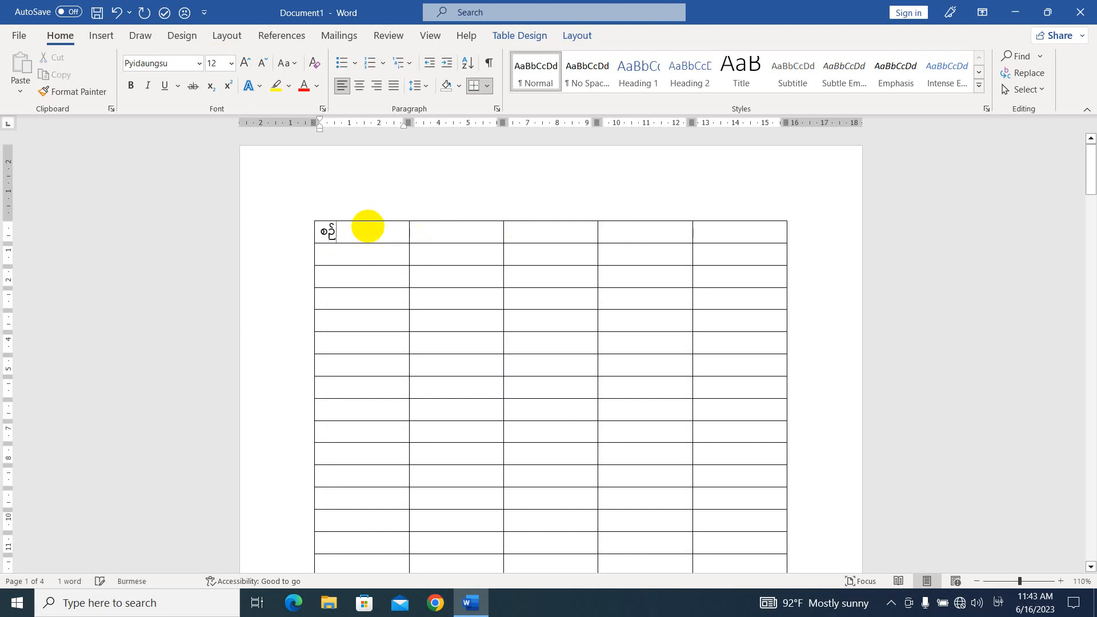
key(Tab)
text(အ)
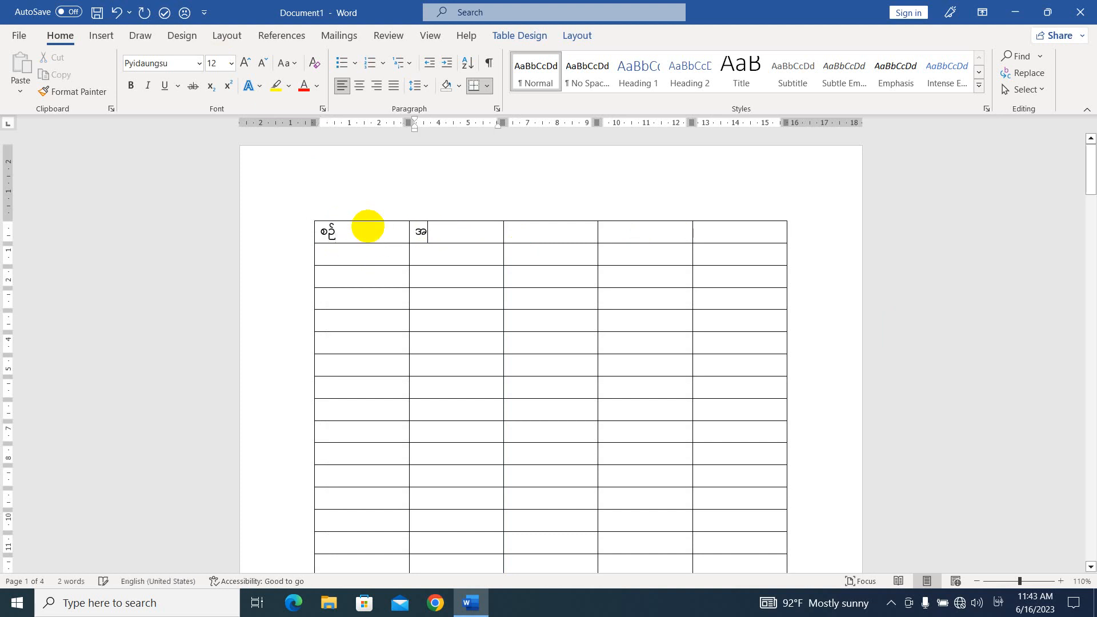
text(မျိုးအမည်)
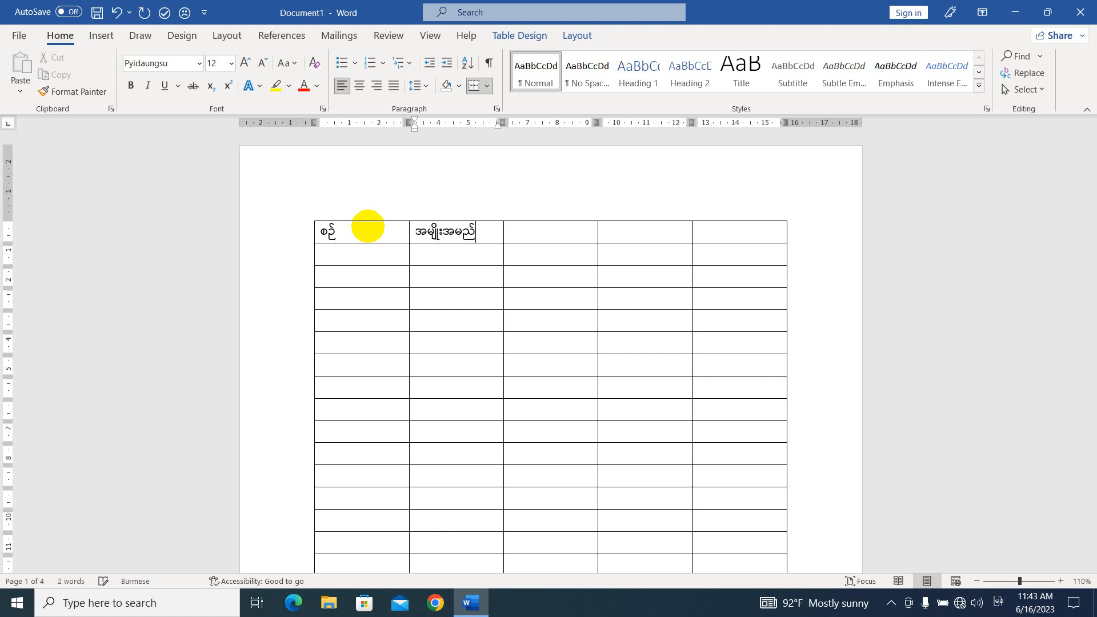
key(Tab)
key(alt+shift)
text(အရေအတွက်)
key(Tab)
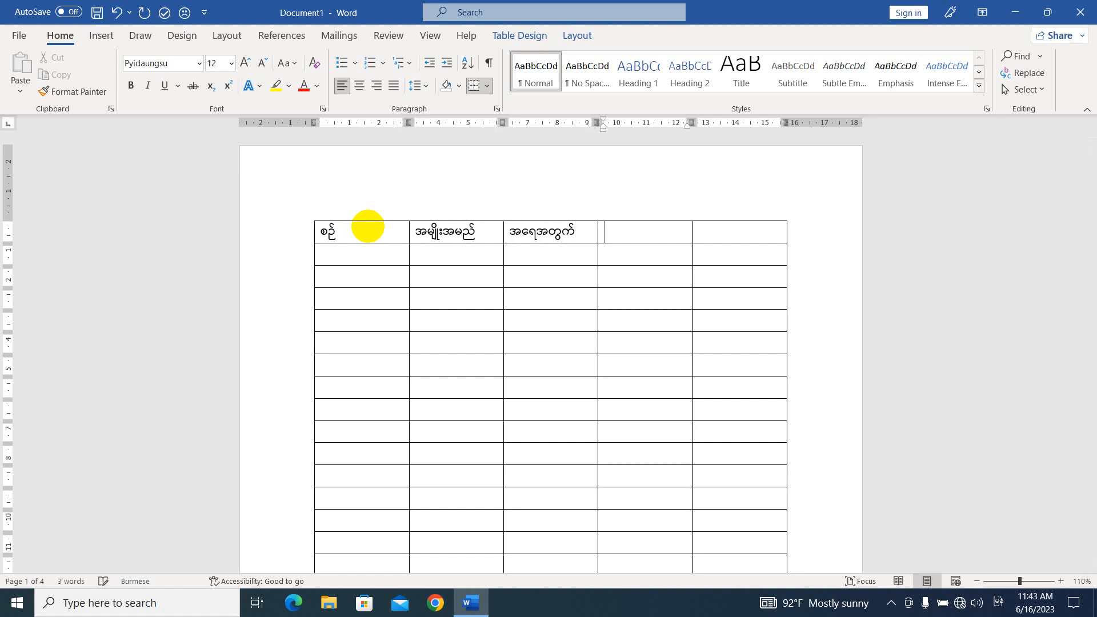
Enter နှုန်းထား and တန်ဖိုးငွေ in the last two header cells of the table.
text(ည)
key(BackSpace)
text(နှုန်းထား)
key(Tab)
text(တန်ဖ)
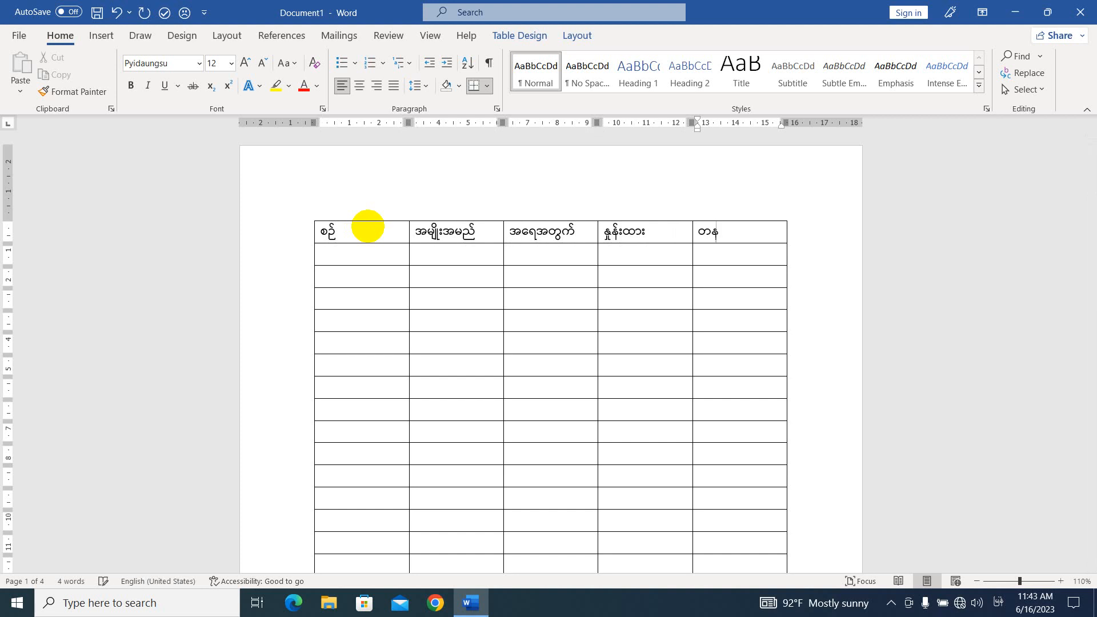
text(ိုးငွေ)
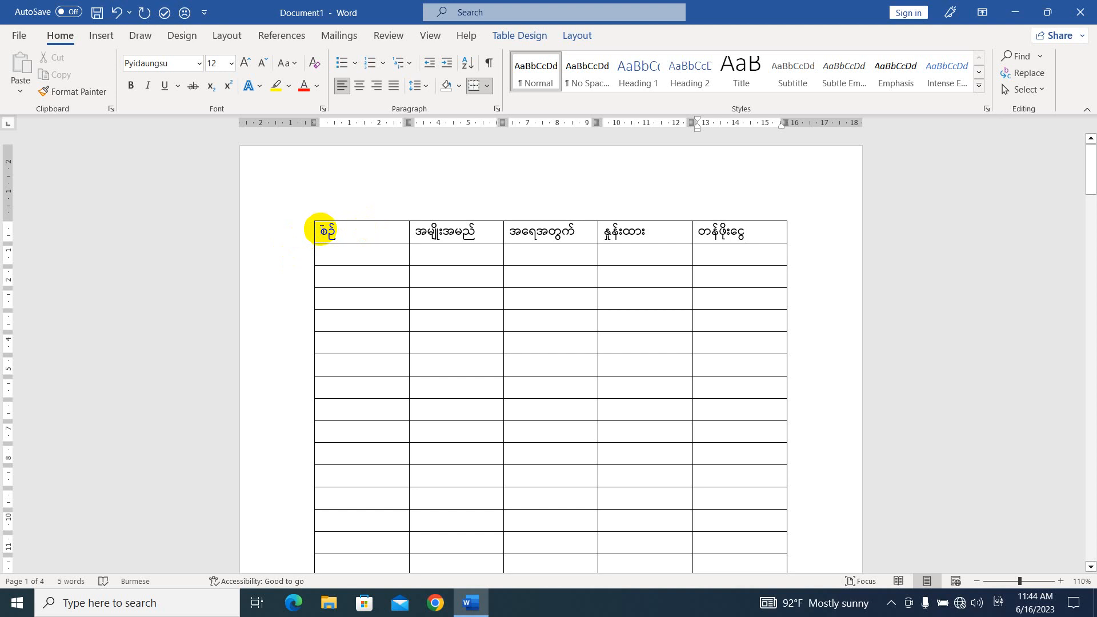
Center the text of all five header cells in the table's first row.
drag(317, 230, 743, 227)
click(360, 87)
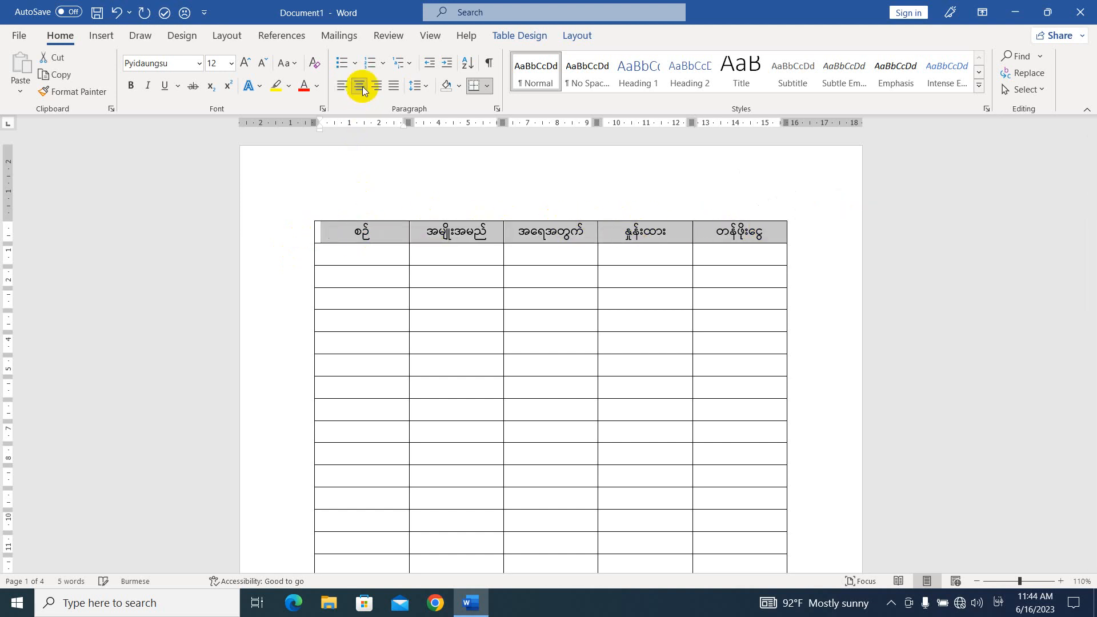
click(379, 252)
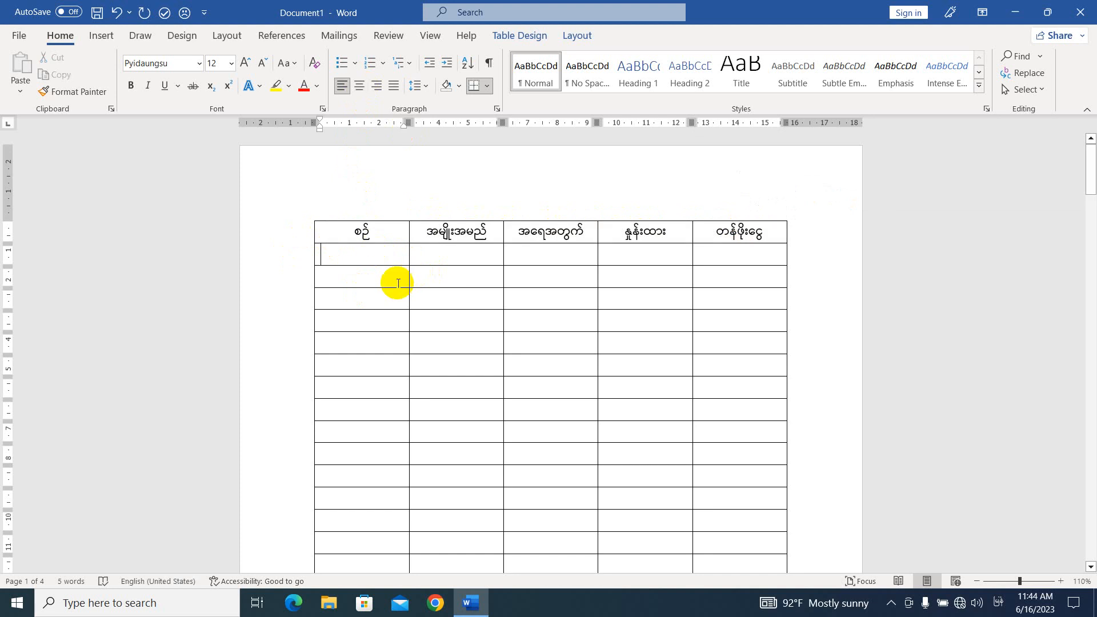
click(350, 221)
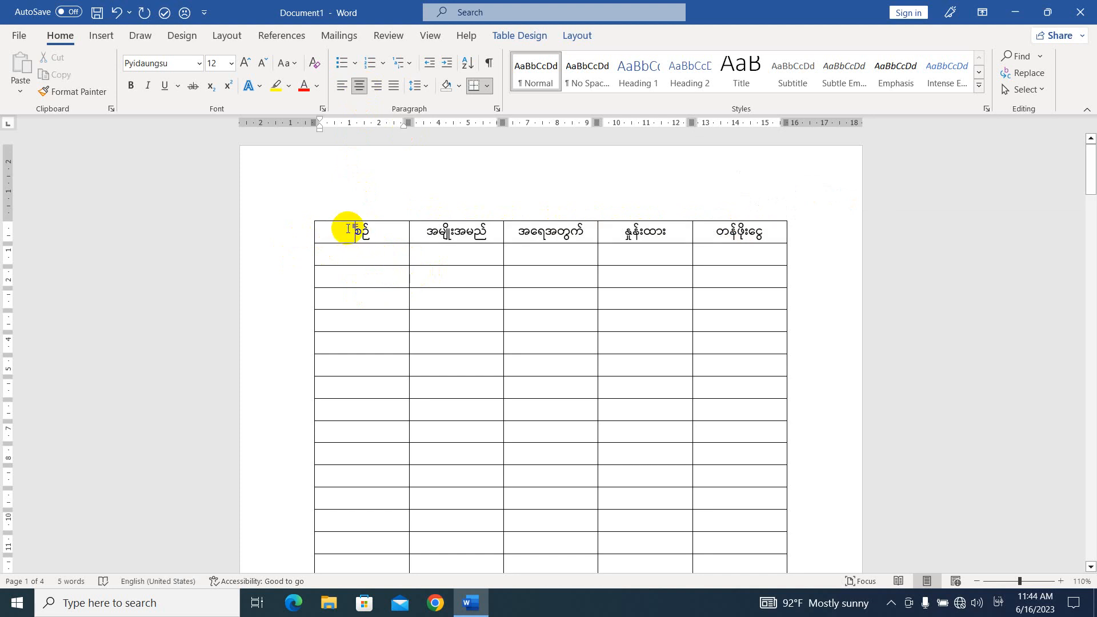
click(338, 220)
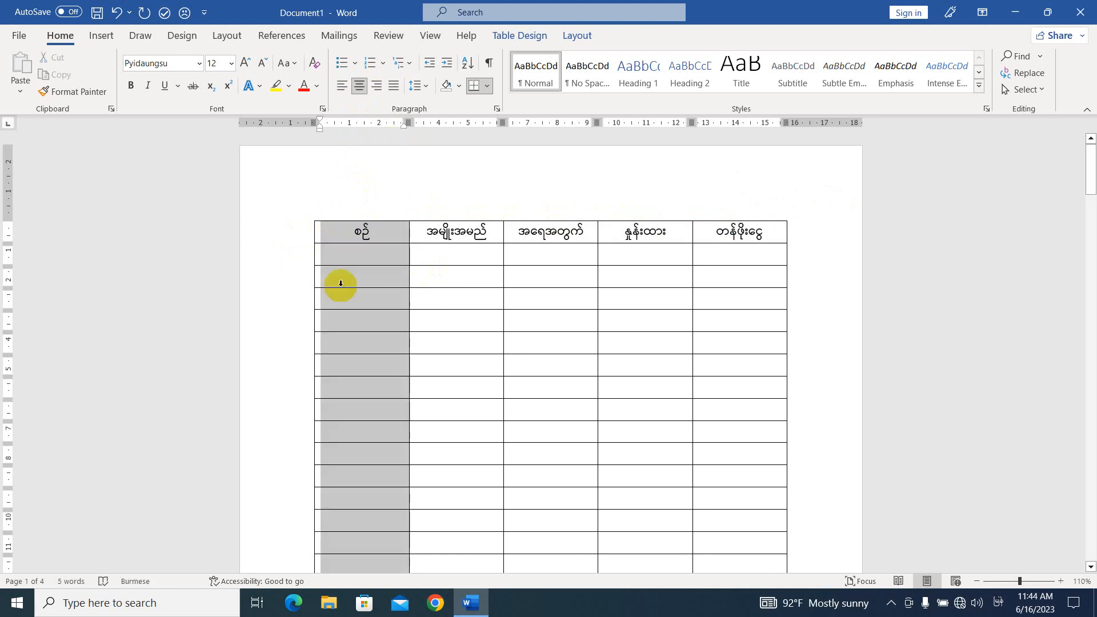
click(477, 345)
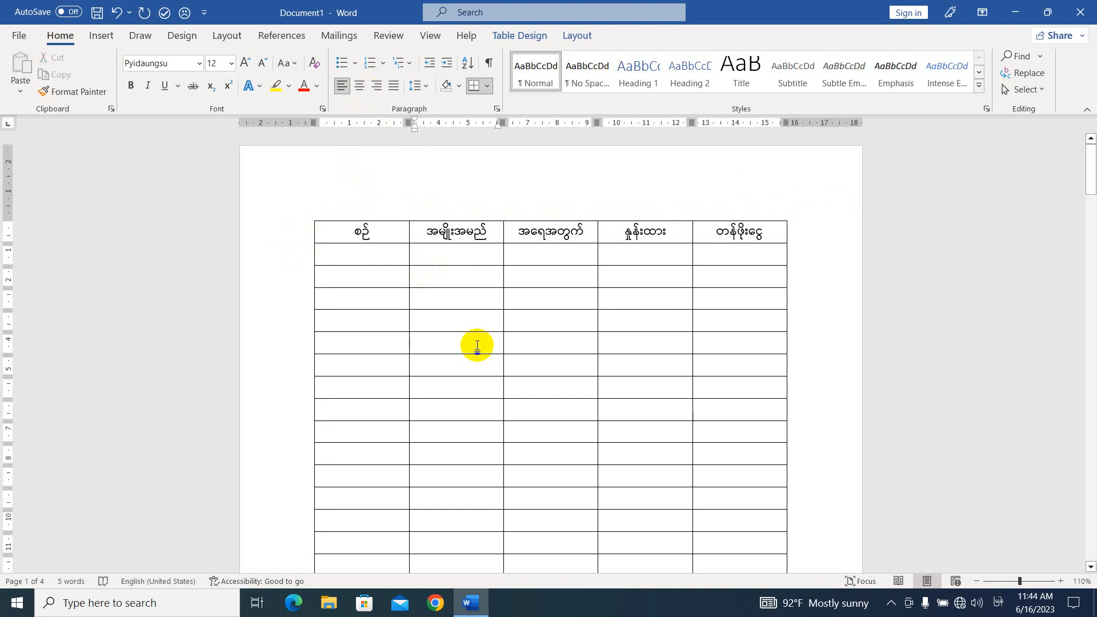
click(368, 278)
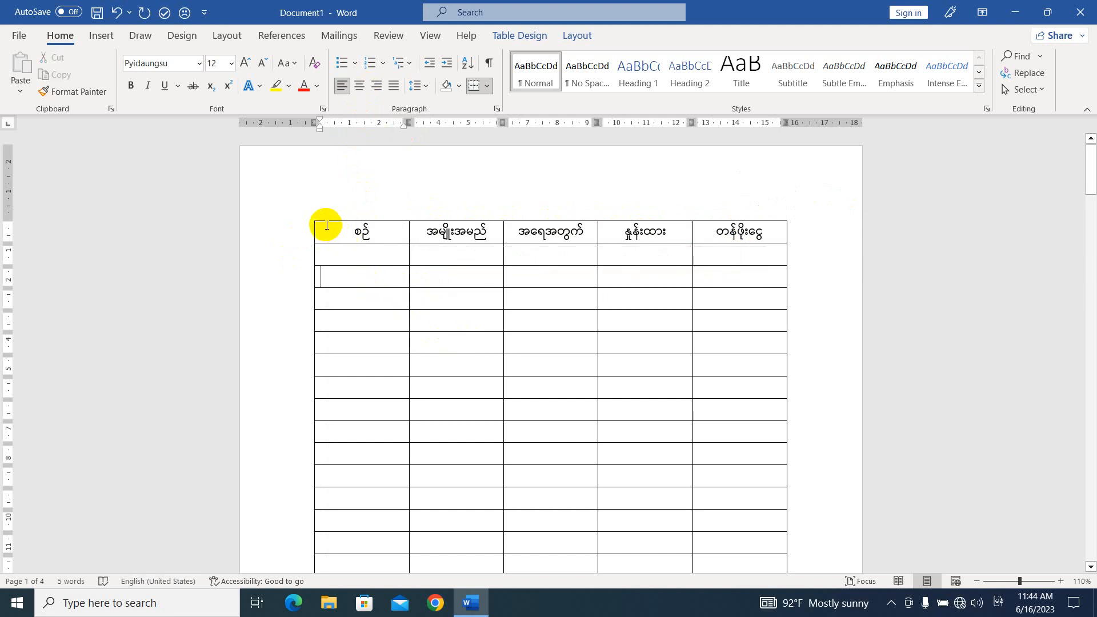
click(315, 202)
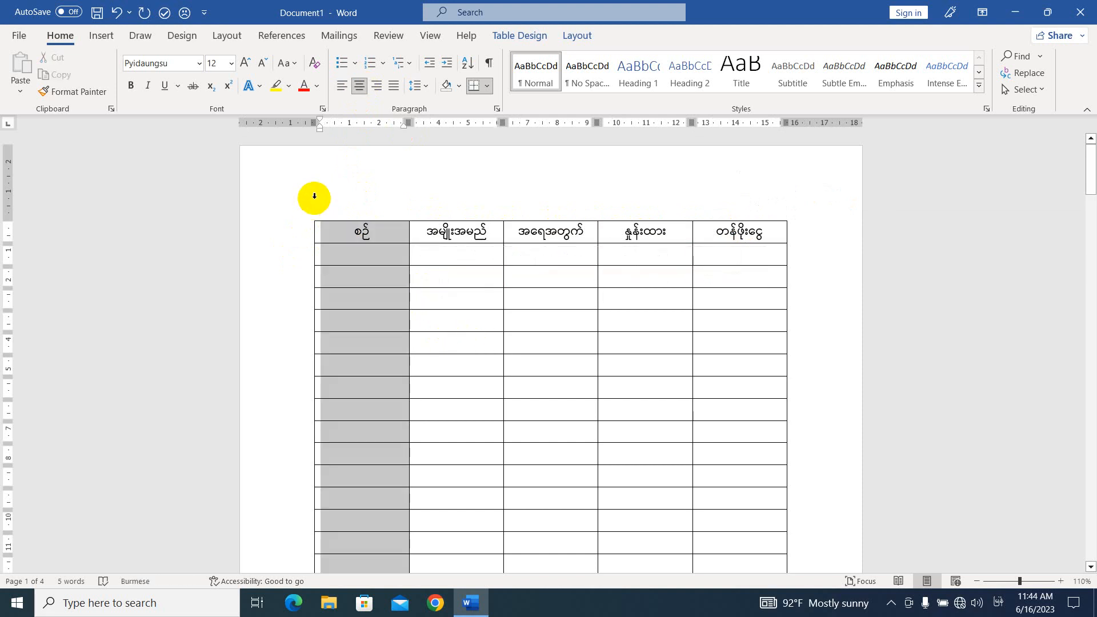
click(366, 270)
click(428, 364)
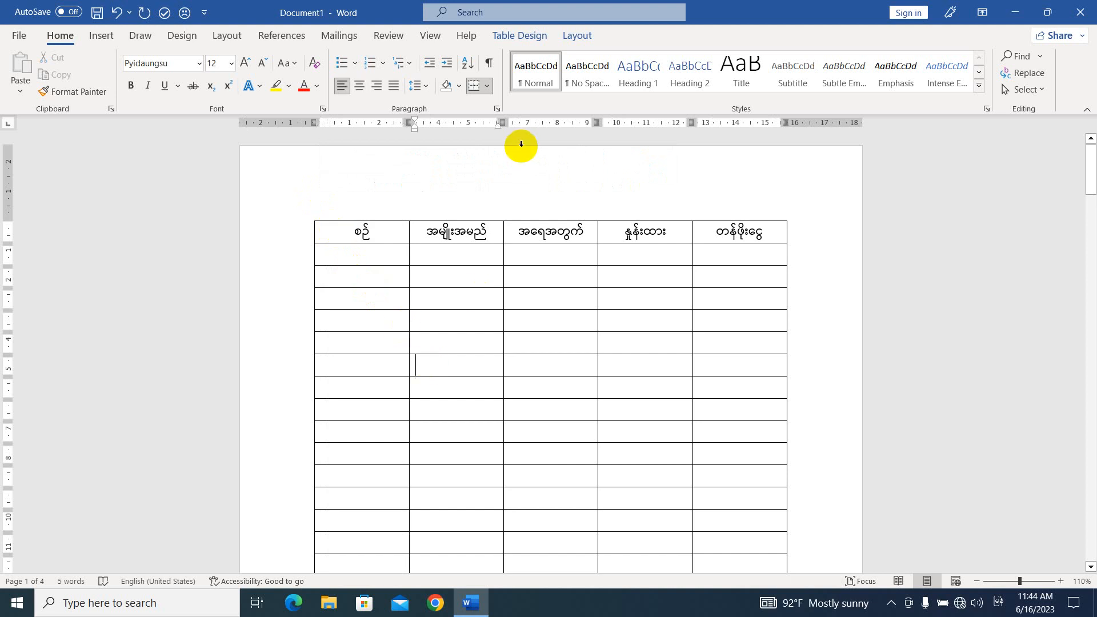
Apply the gold grid table style with a solid coloured header row and banded body rows to the table.
click(521, 35)
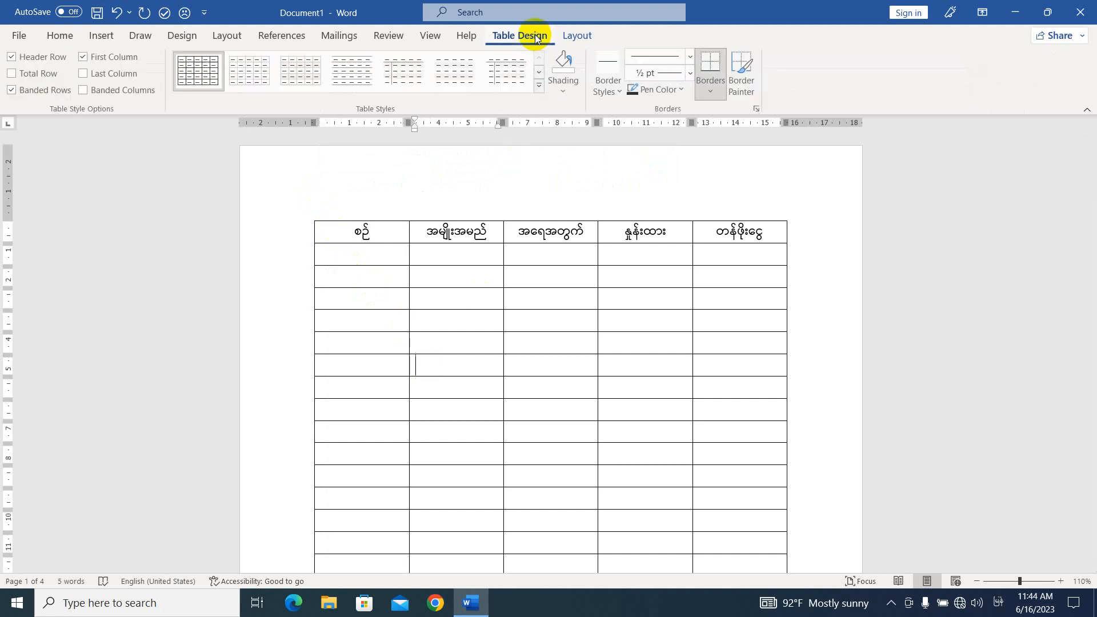
click(540, 86)
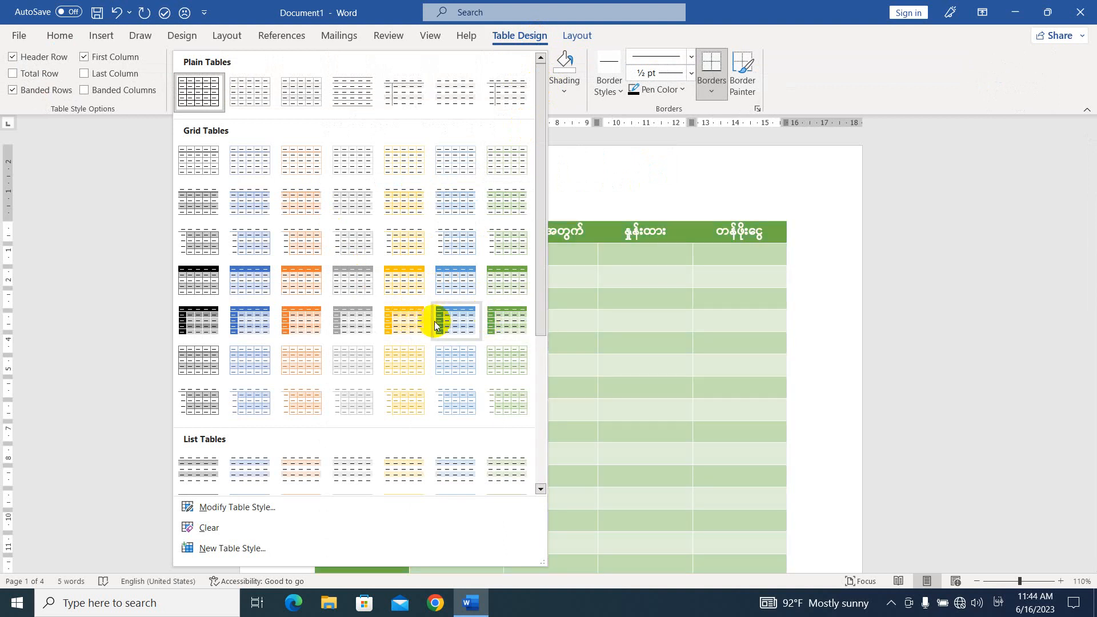
click(401, 284)
click(365, 258)
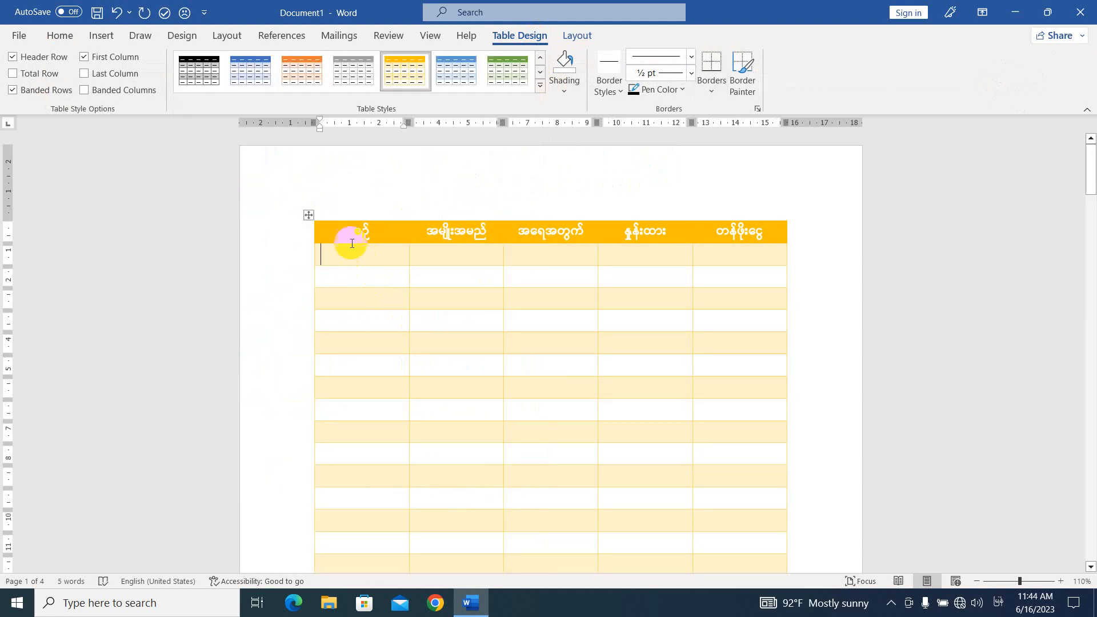
Increase the font size of the five header cells to 14.
drag(349, 231, 734, 237)
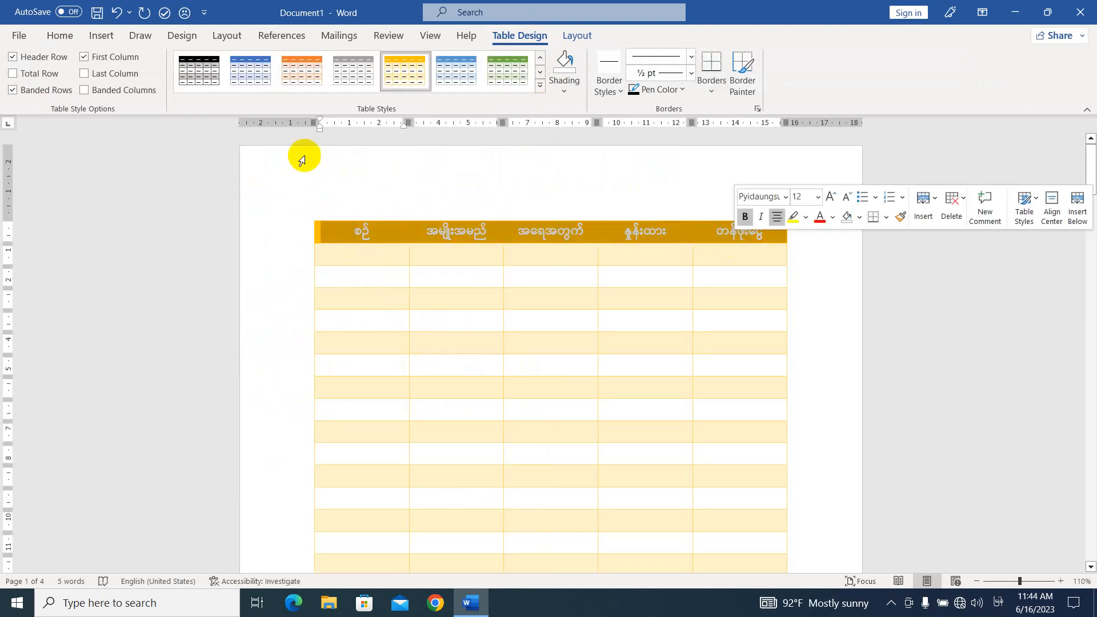
click(60, 36)
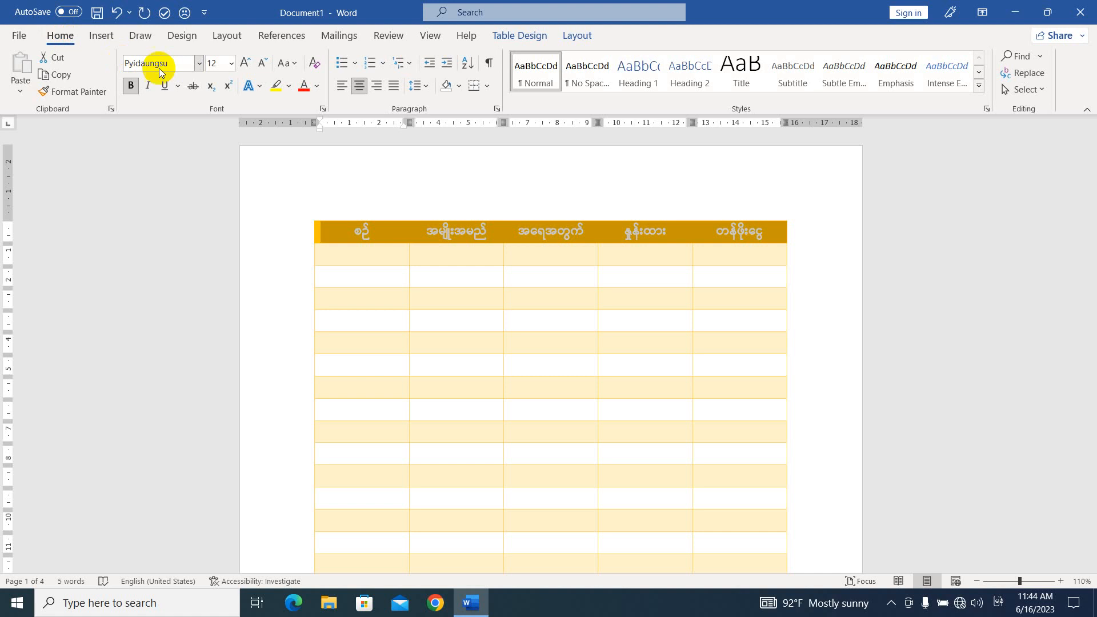
click(244, 63)
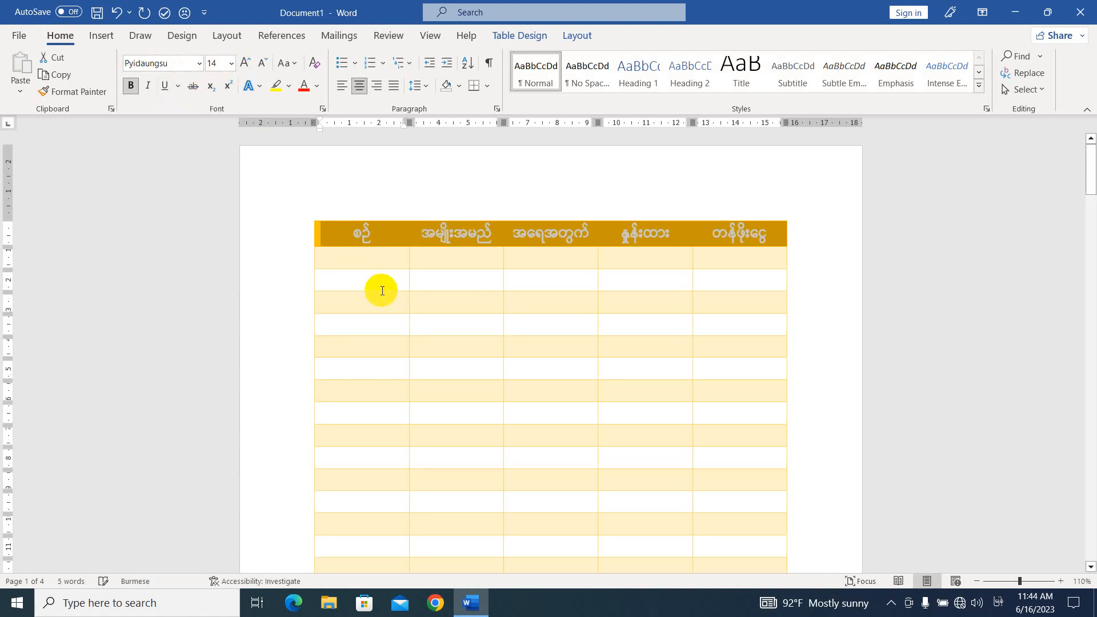
click(363, 258)
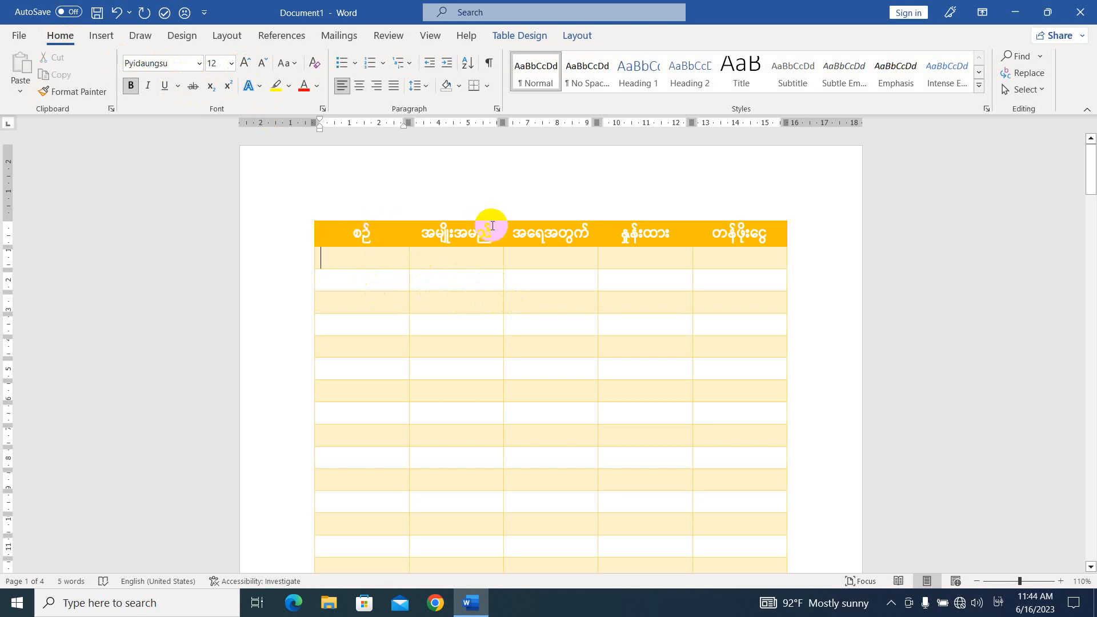
Examine the top table row on the second and third pages for column headings.
scroll(536, 286, down, 10)
scroll(495, 384, down, 8)
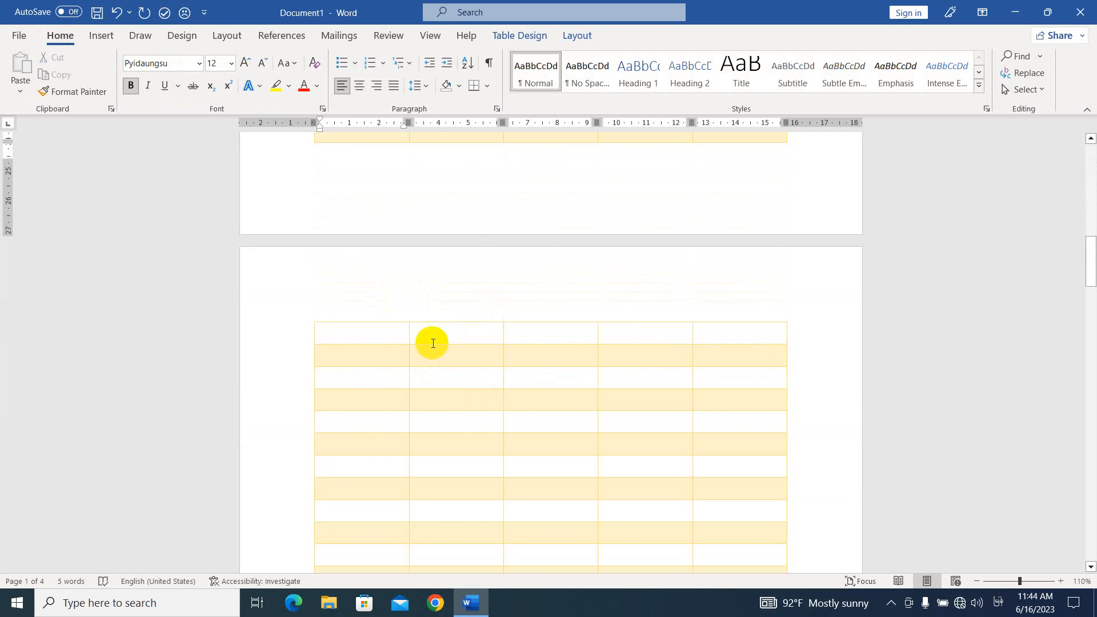
click(451, 332)
click(562, 344)
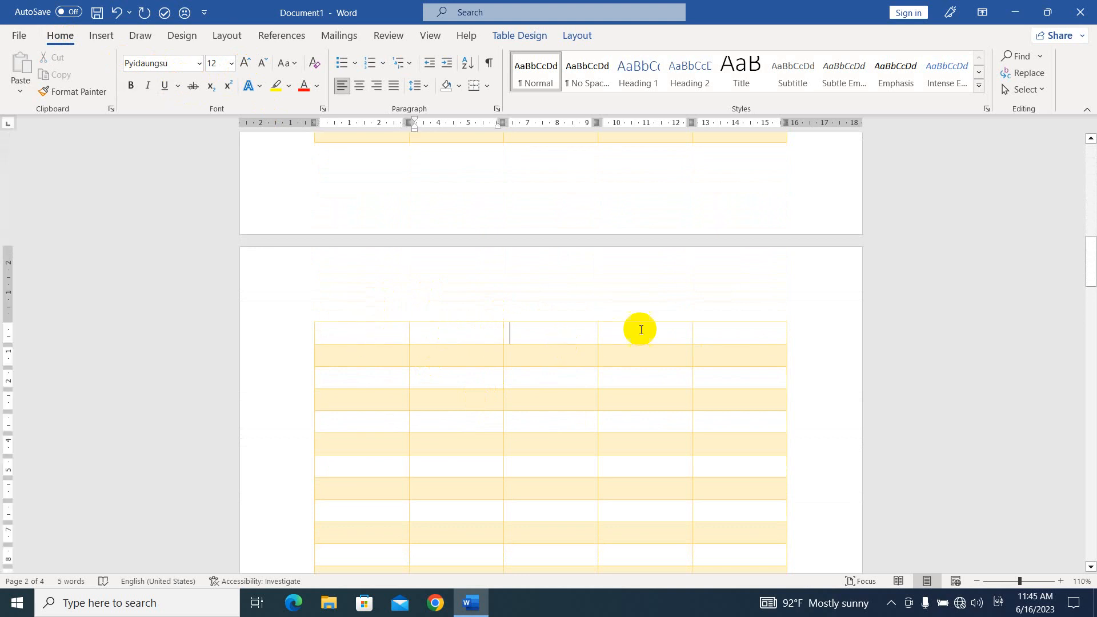
click(643, 329)
click(761, 329)
scroll(568, 360, down, 5)
scroll(452, 377, down, 18)
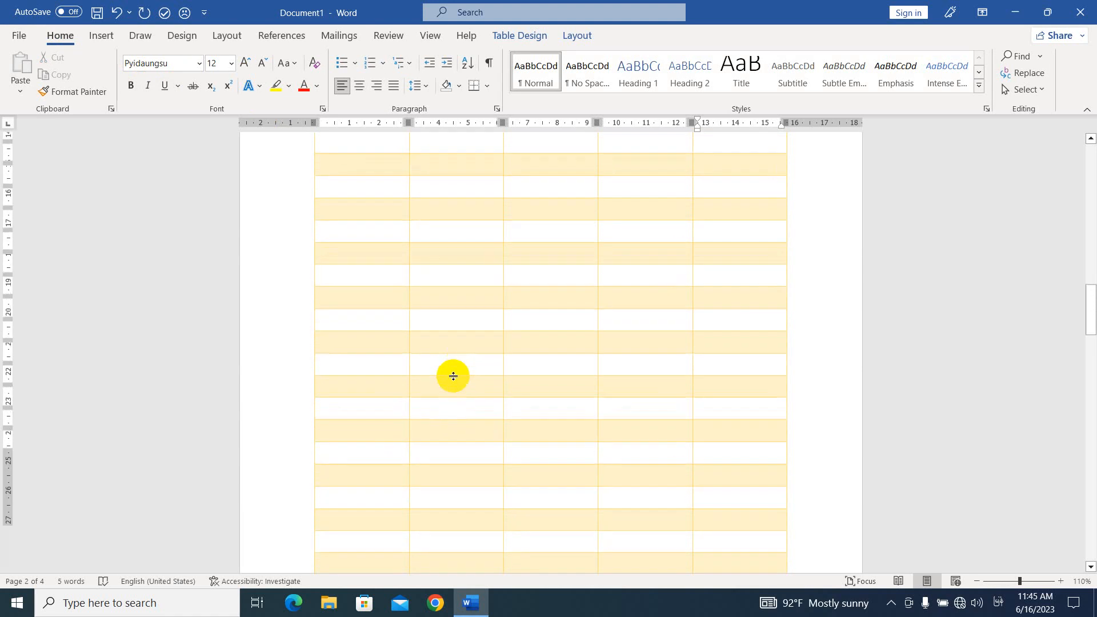
click(372, 320)
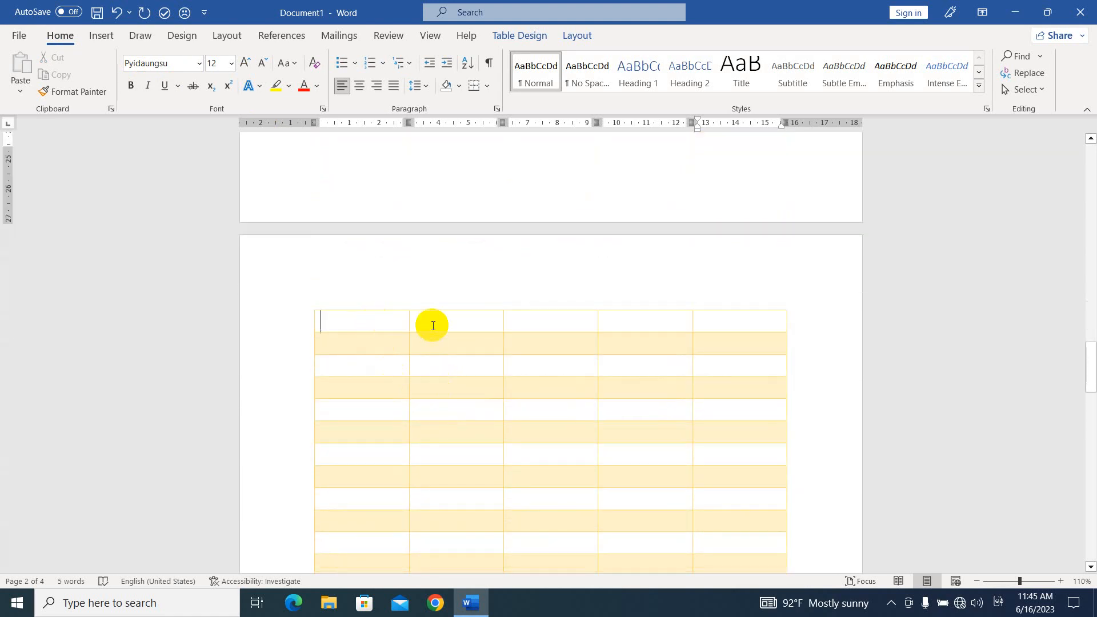
click(448, 321)
click(549, 320)
click(656, 320)
click(694, 323)
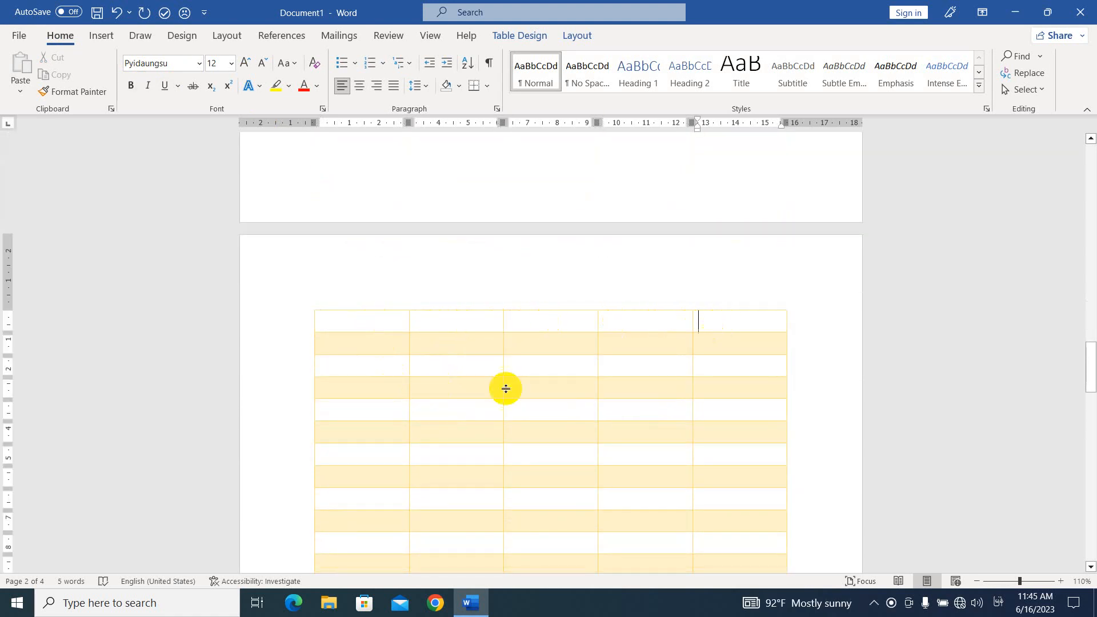
scroll(487, 396, up, 10)
scroll(486, 398, up, 15)
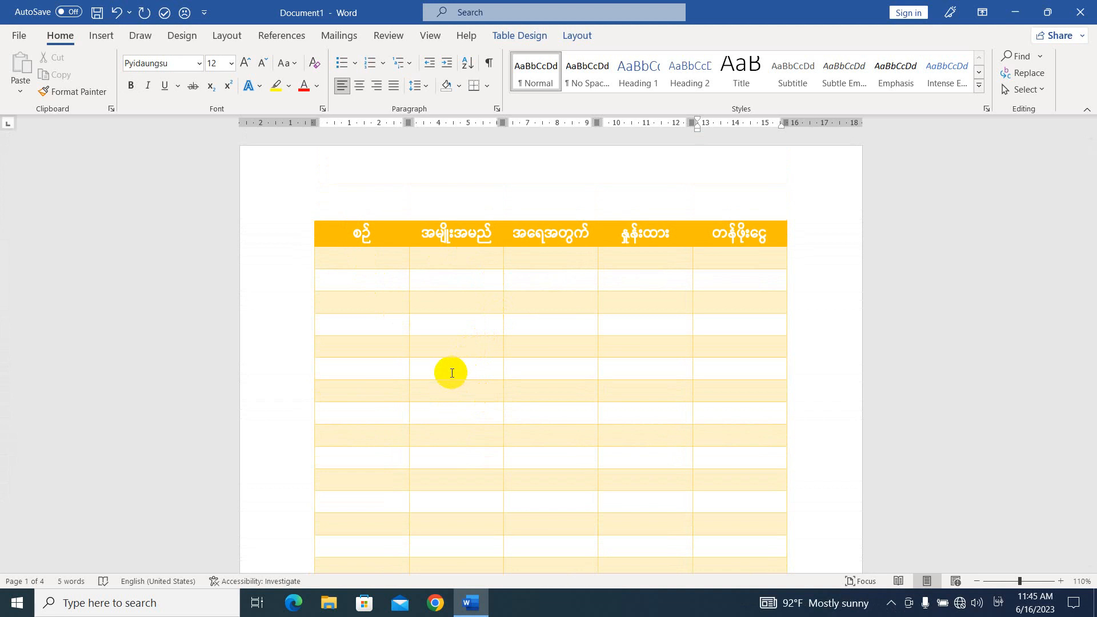
Set the table's first row, from စဉ် to တန်ဖိုးငွေ, to repeat as a header row on every page.
click(351, 232)
mouse_move(403, 231)
mouse_down()
mouse_move(593, 228)
mouse_move(598, 244)
mouse_up()
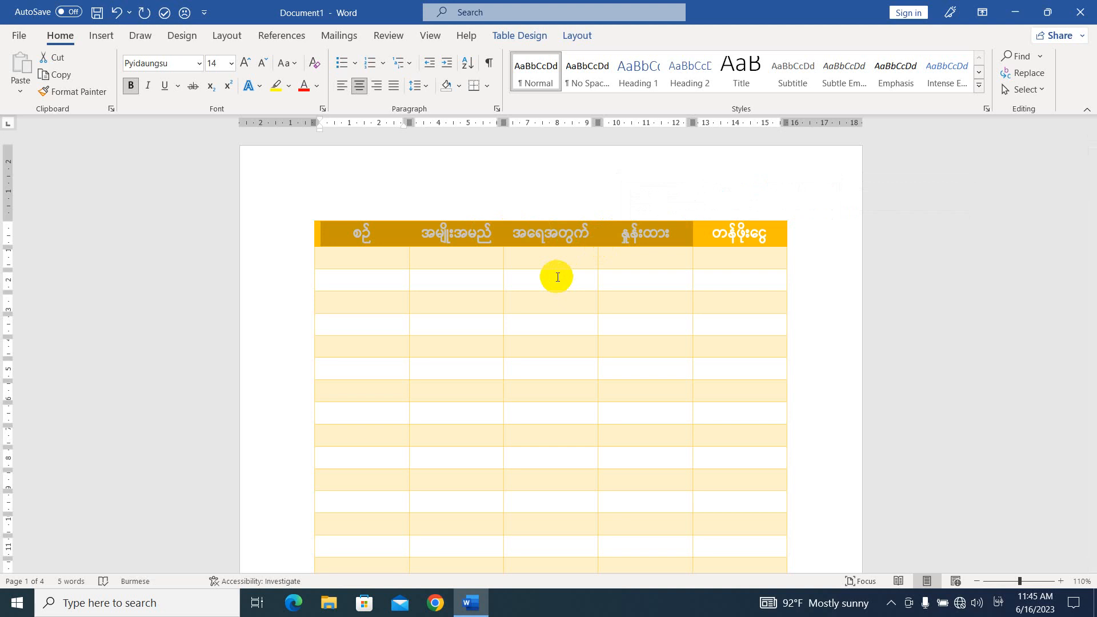
click(356, 258)
drag(350, 230, 764, 216)
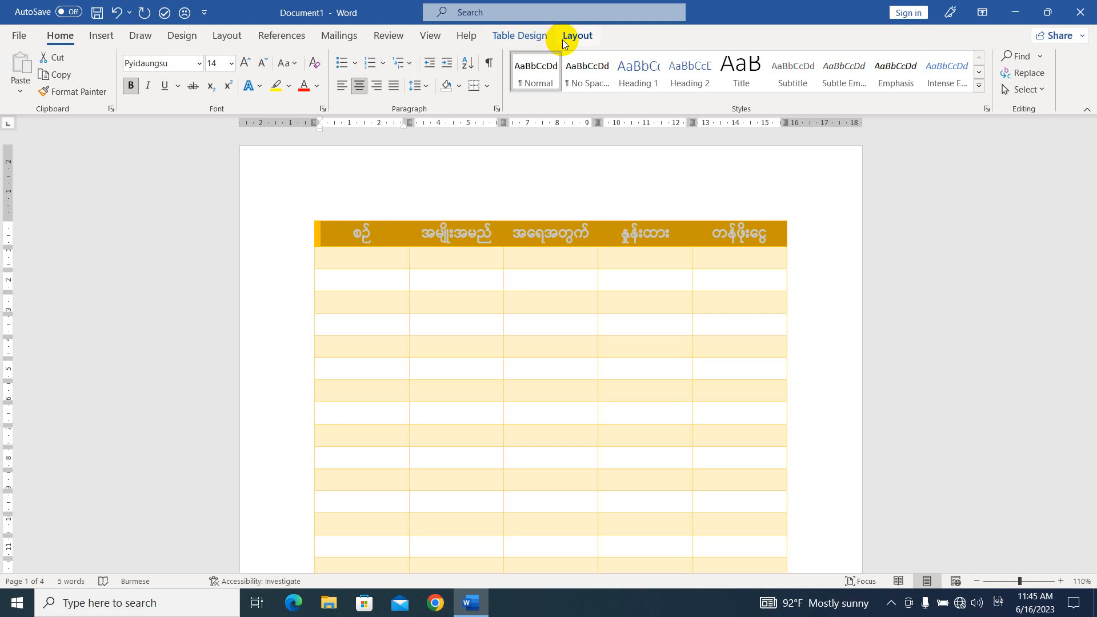
click(579, 38)
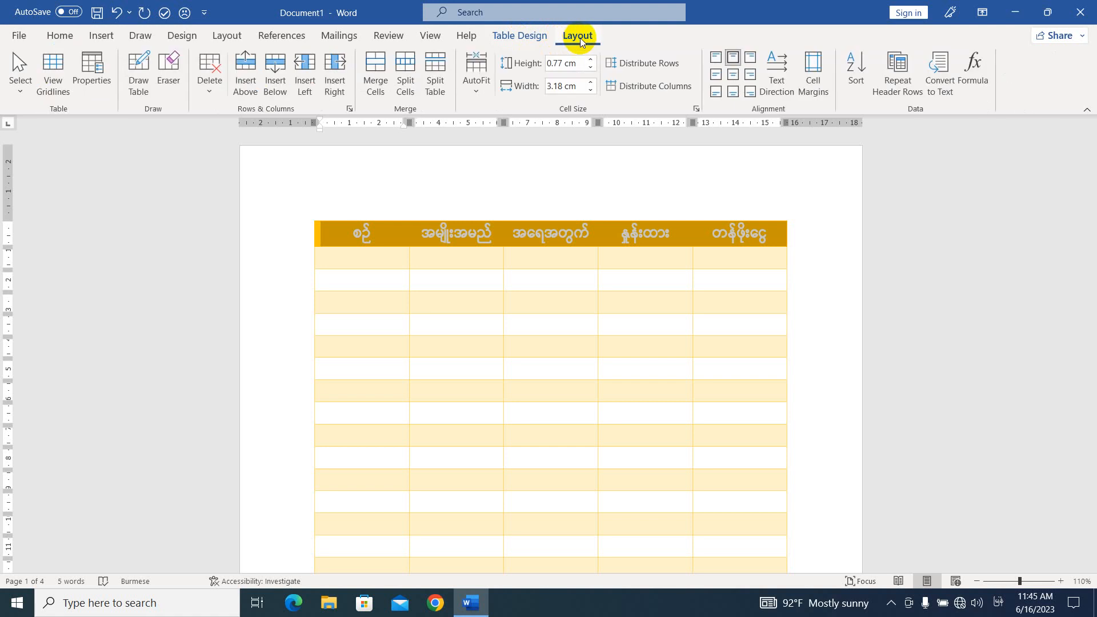
click(895, 73)
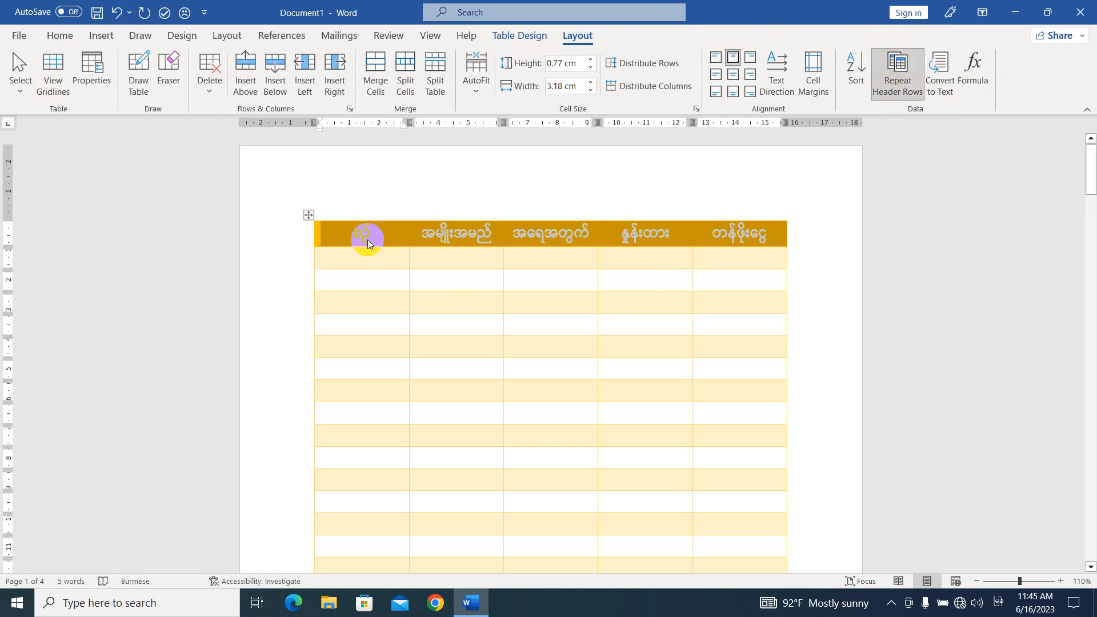
Check the top of the table on each following page for the repeated header row.
scroll(432, 295, down, 3)
scroll(432, 295, down, 8)
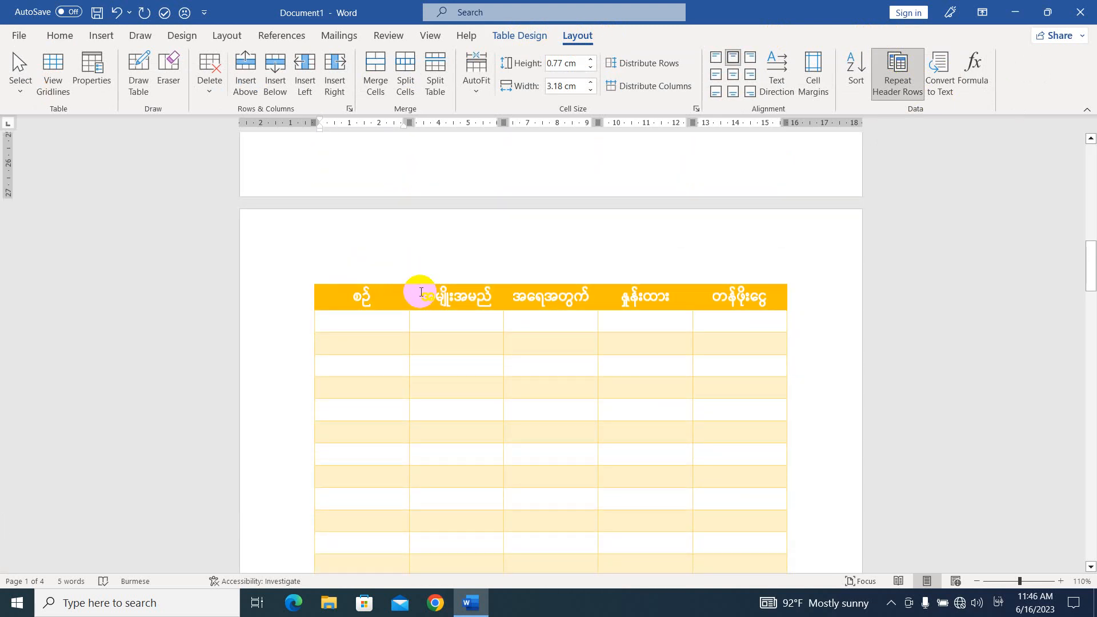
scroll(421, 292, up, 5)
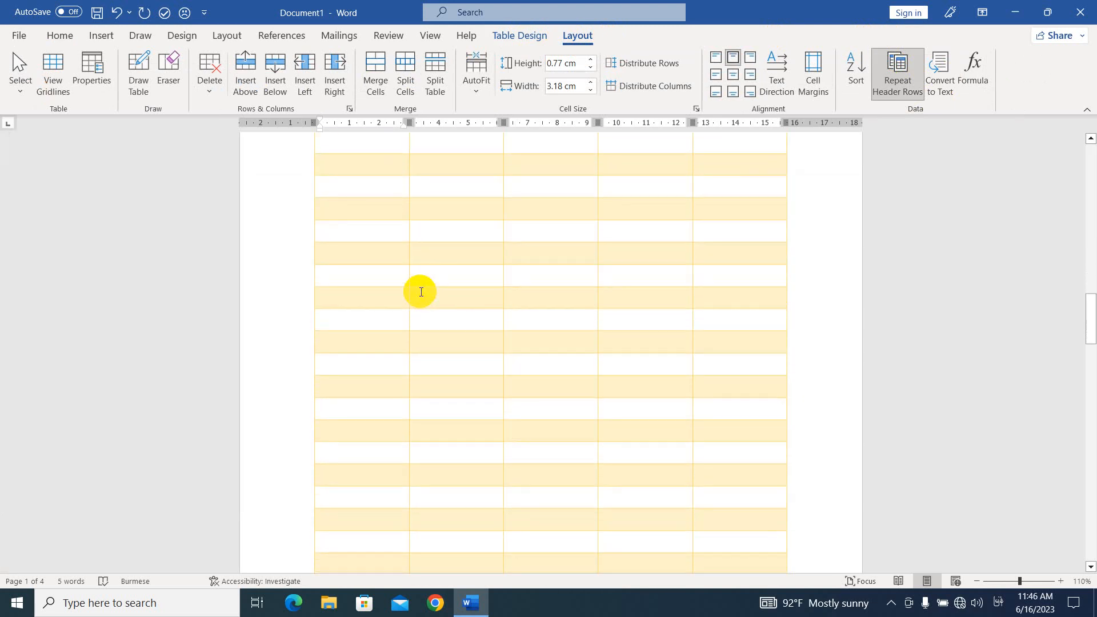
scroll(421, 292, down, 5)
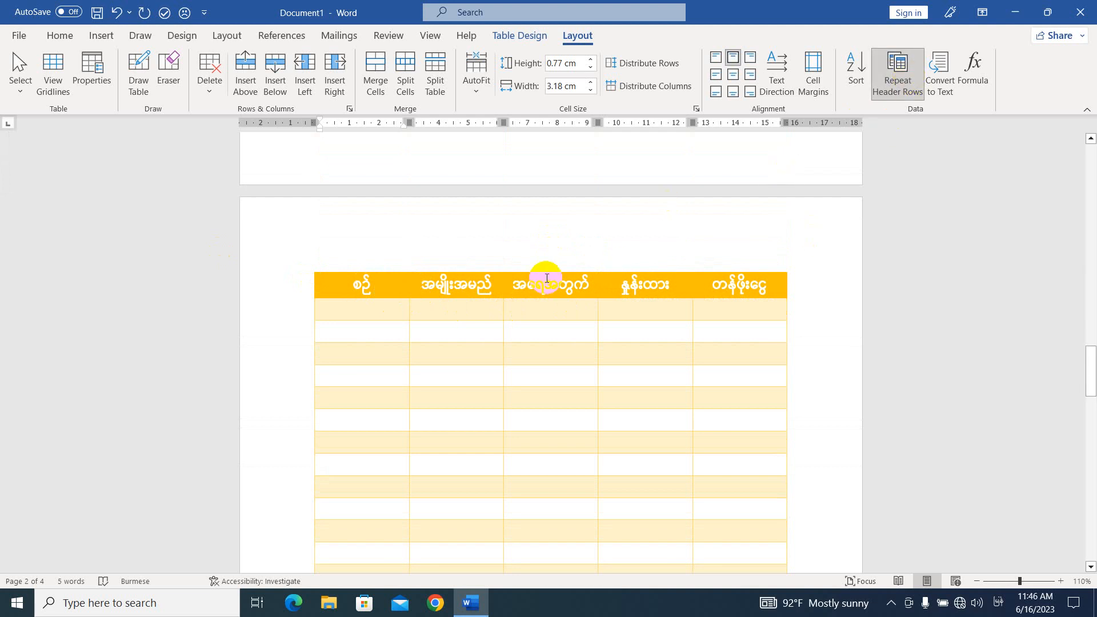
scroll(547, 278, up, 10)
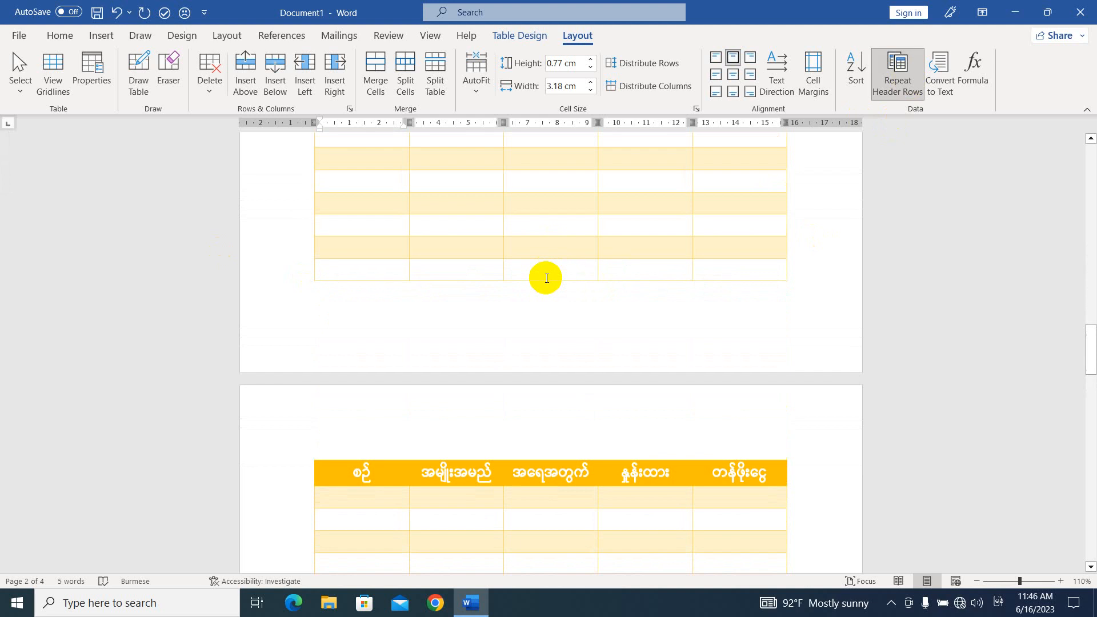
scroll(547, 278, up, 10)
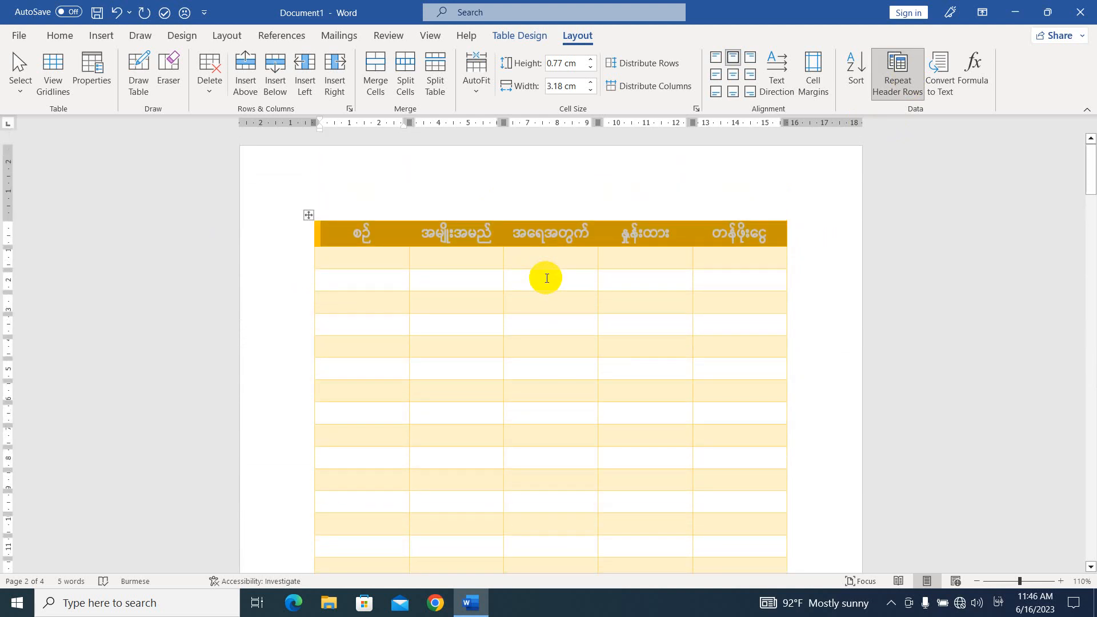
Narrow the စဉ် column to about 1.5 cm by moving its border with the အမျိုးအမည် column.
click(384, 254)
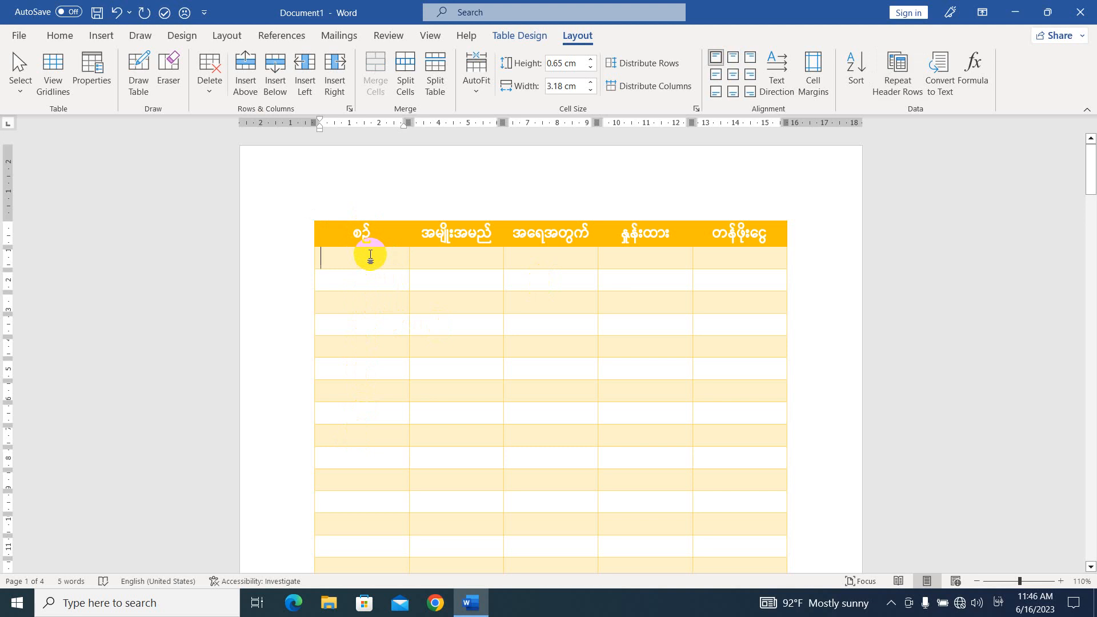
click(372, 331)
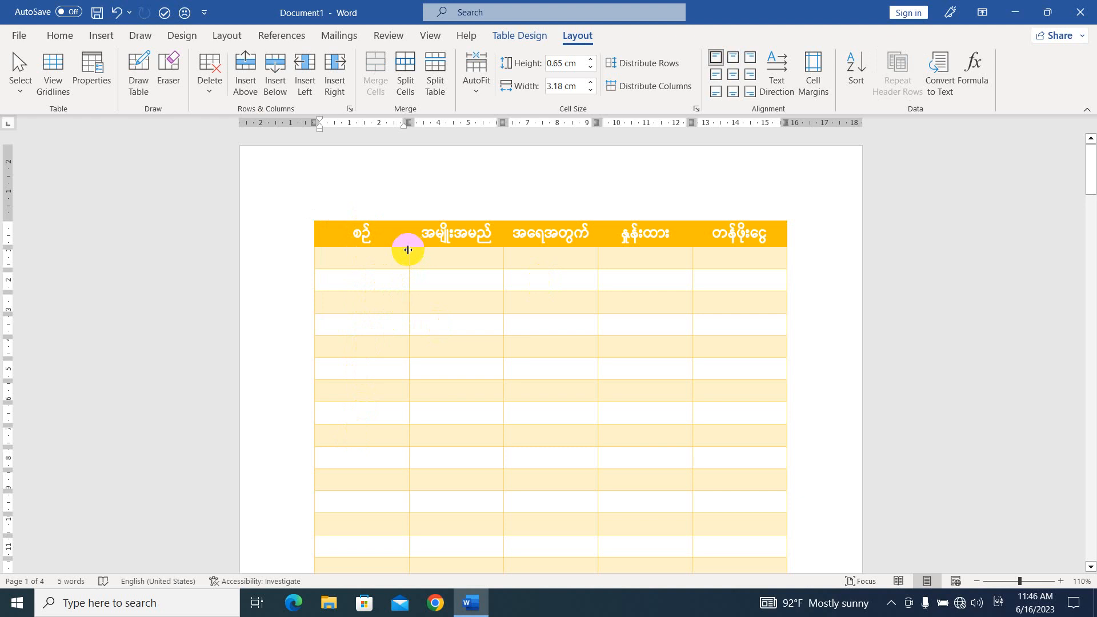
drag(408, 250, 359, 251)
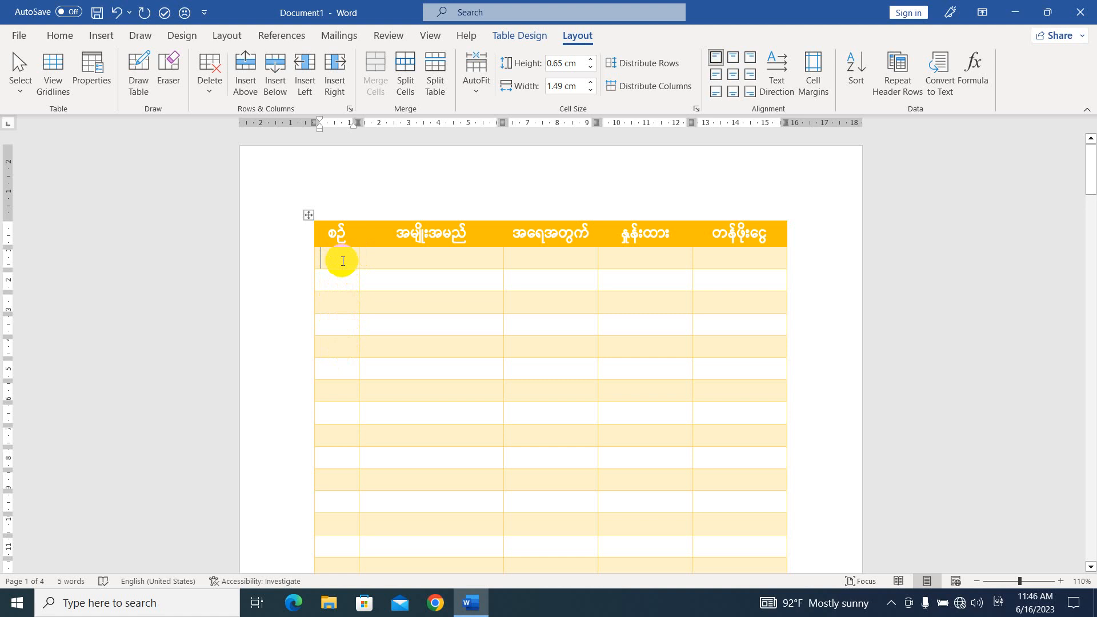
Start a numbered list in the first body cell of the စဉ် column.
click(74, 36)
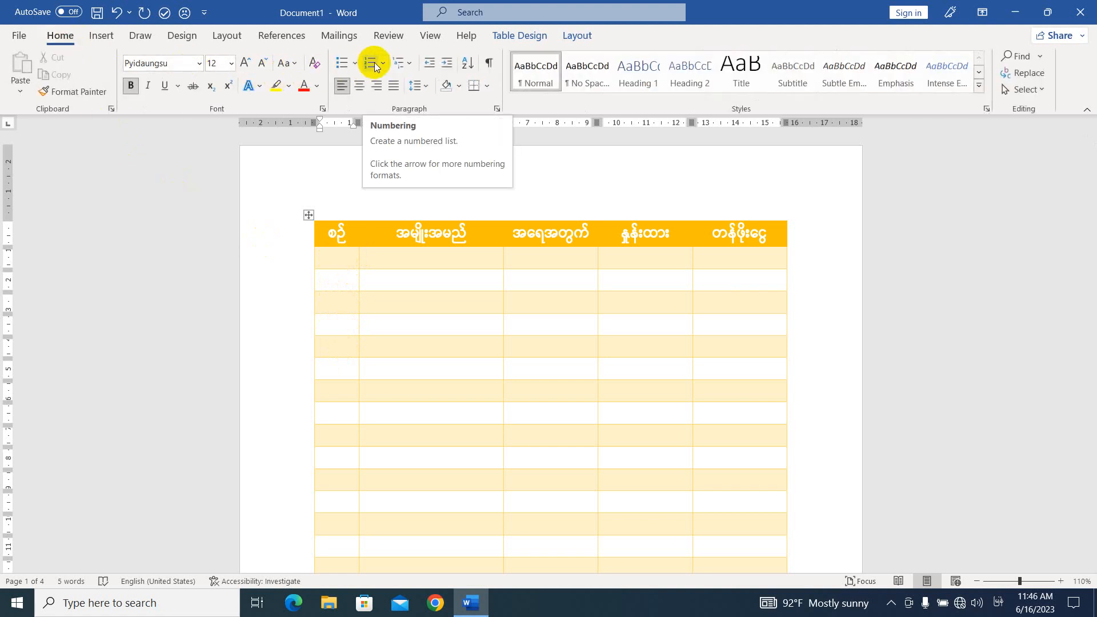
click(373, 63)
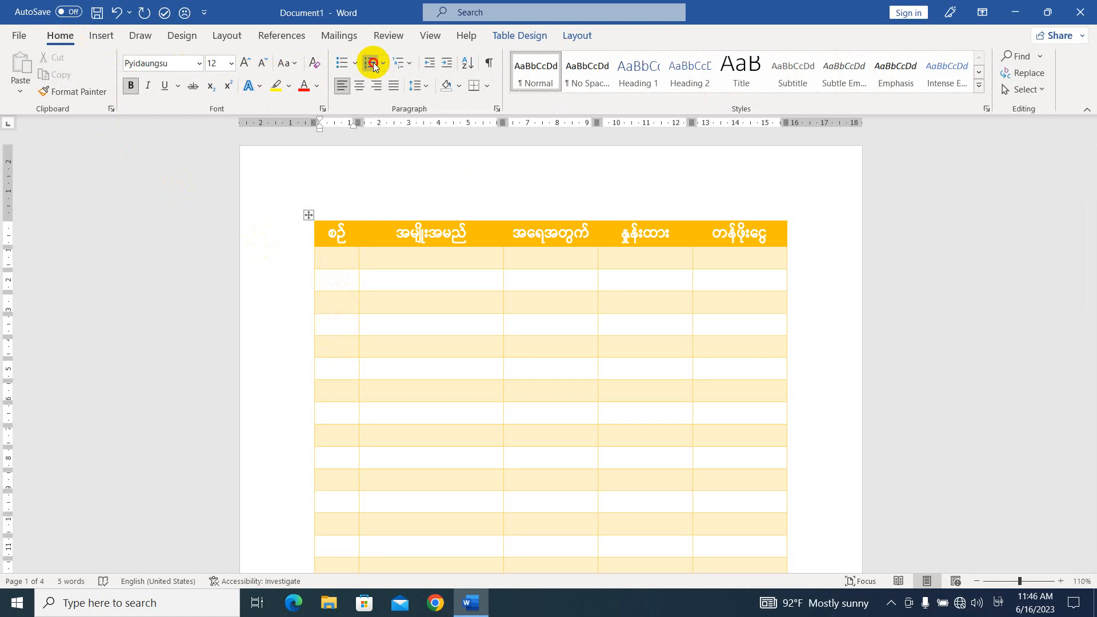
click(337, 256)
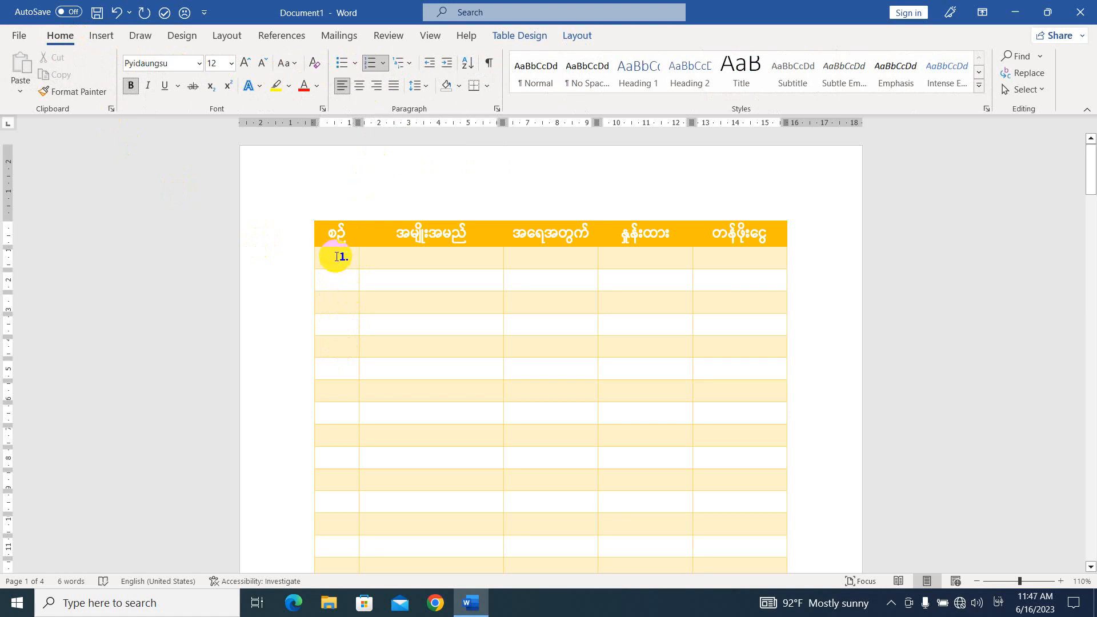
Apply automatic numbering to all body cells of the စဉ် column, from the first row below the header through the table's last row.
drag(337, 256, 334, 479)
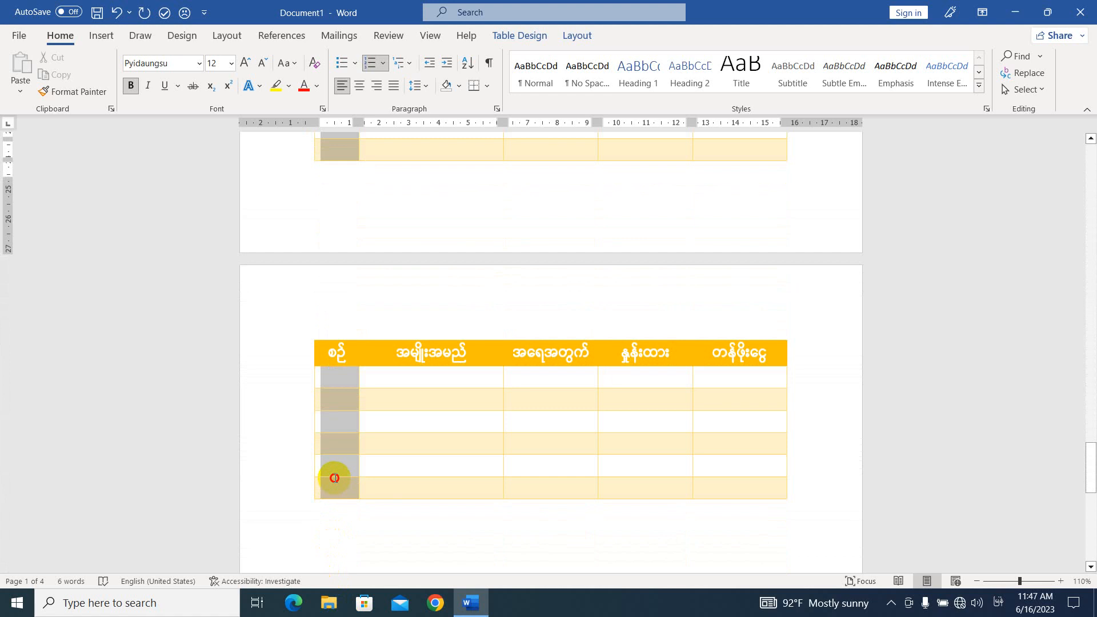
drag(336, 478, 336, 479)
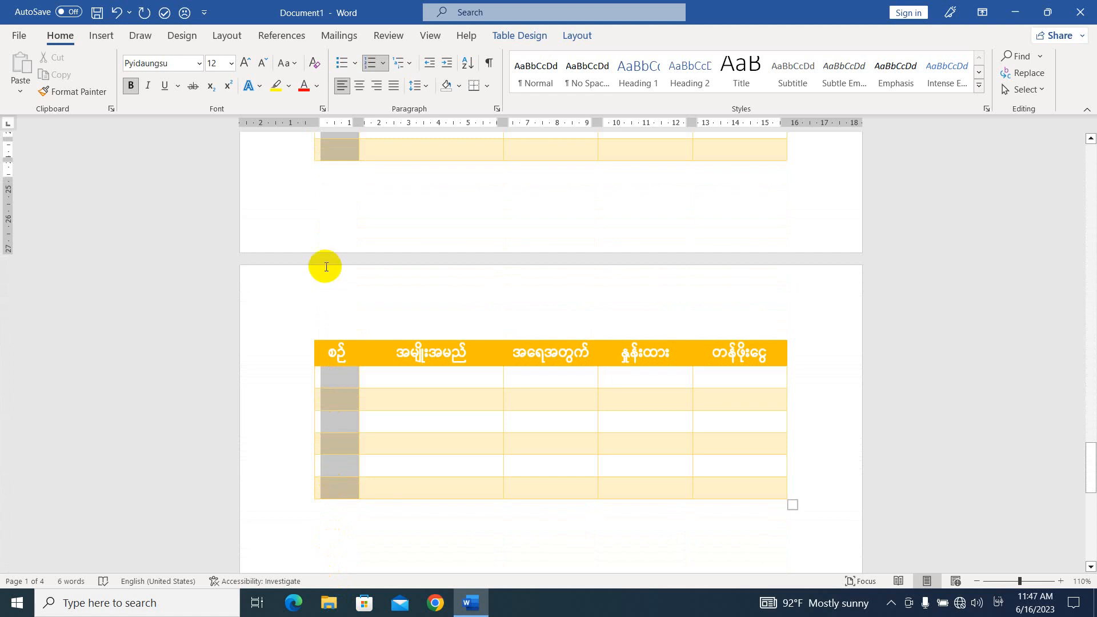
click(368, 63)
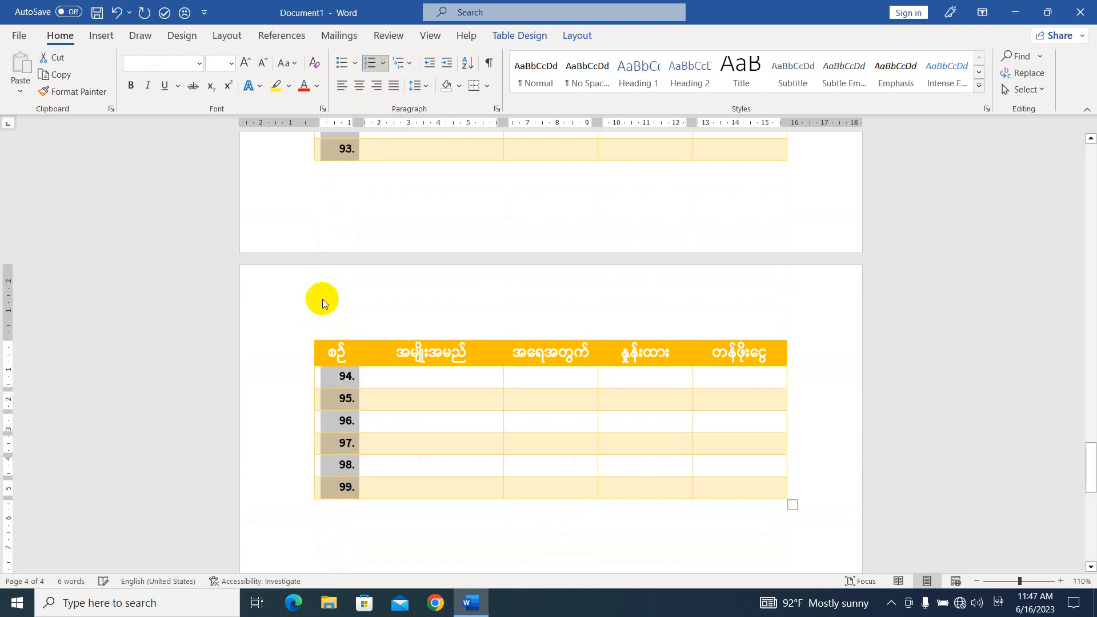
mouse_move(314, 420)
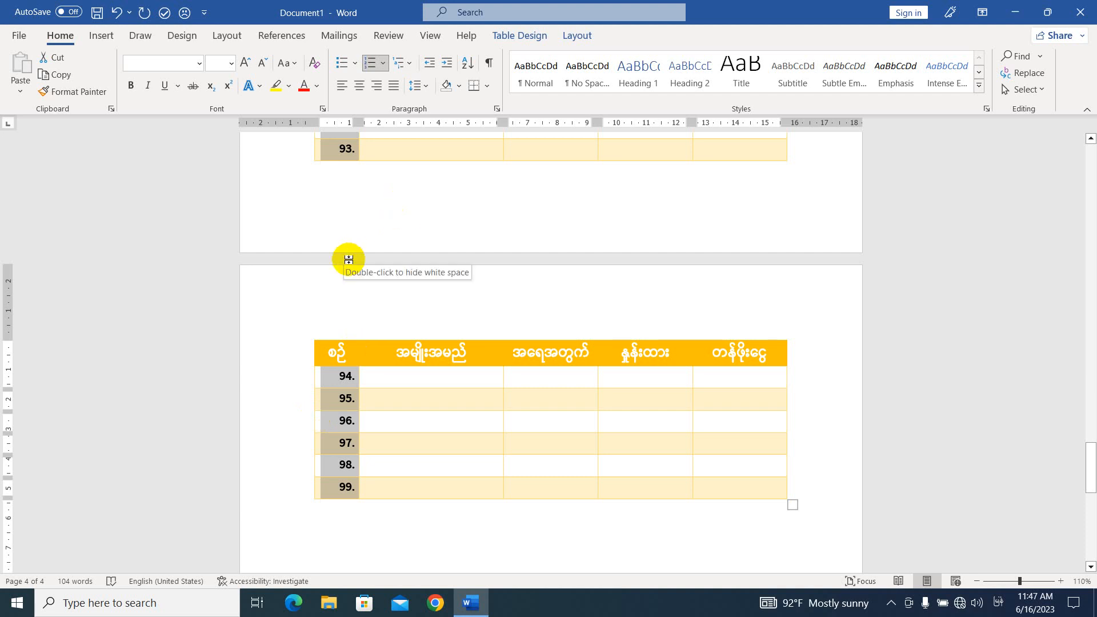
Set the font of the numbered စဉ် cells to Pyidaungsu Numbers and deselect the column.
scroll(348, 259, up, 20)
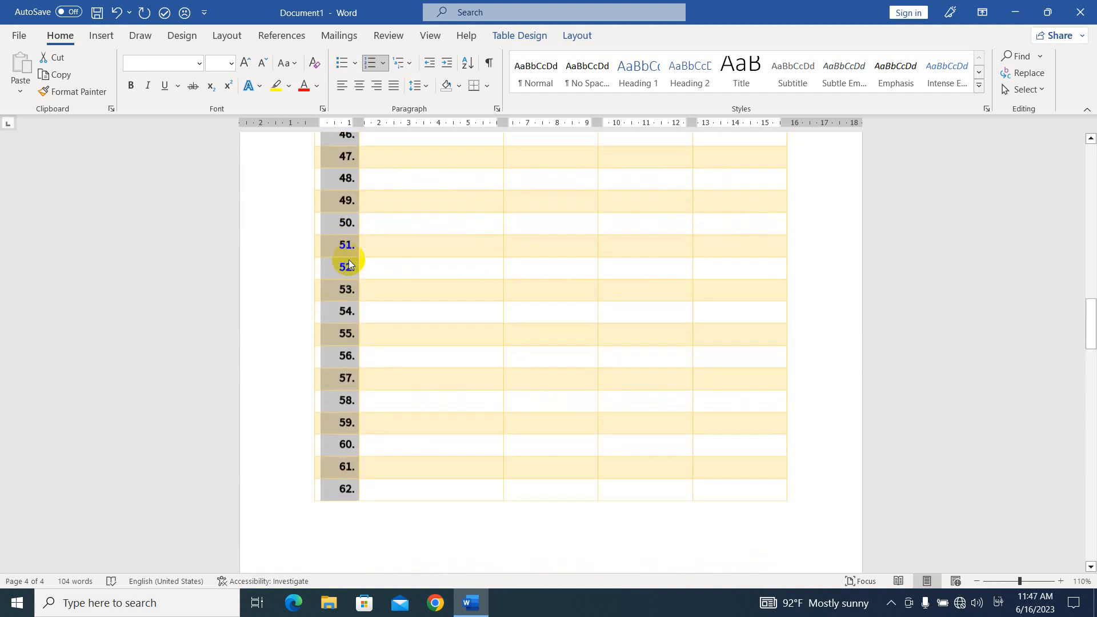
scroll(349, 263, up, 20)
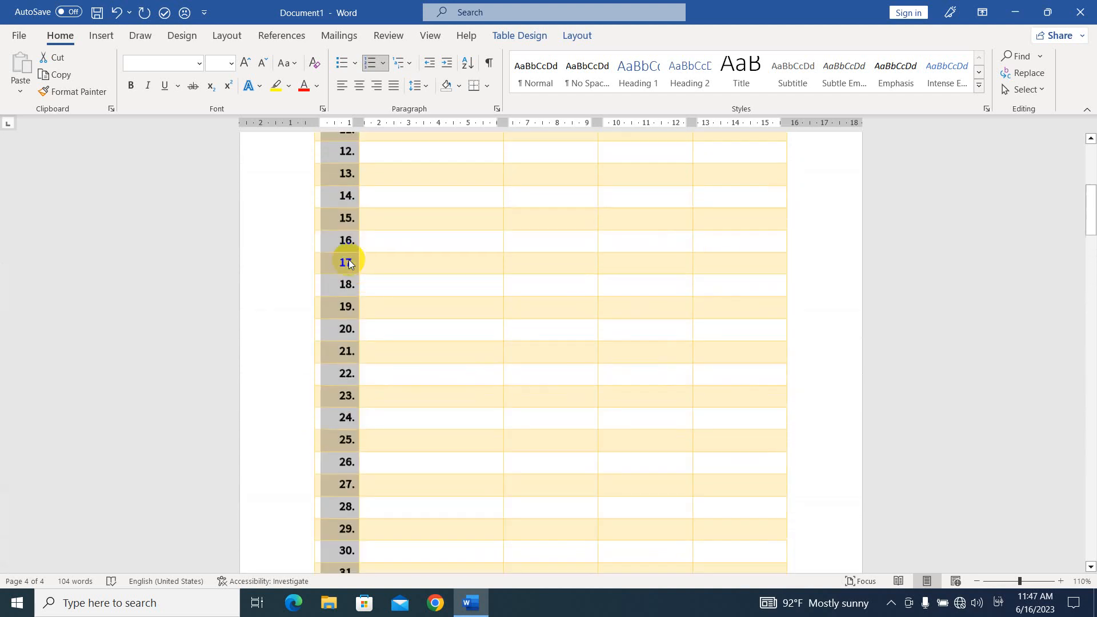
scroll(349, 263, up, 8)
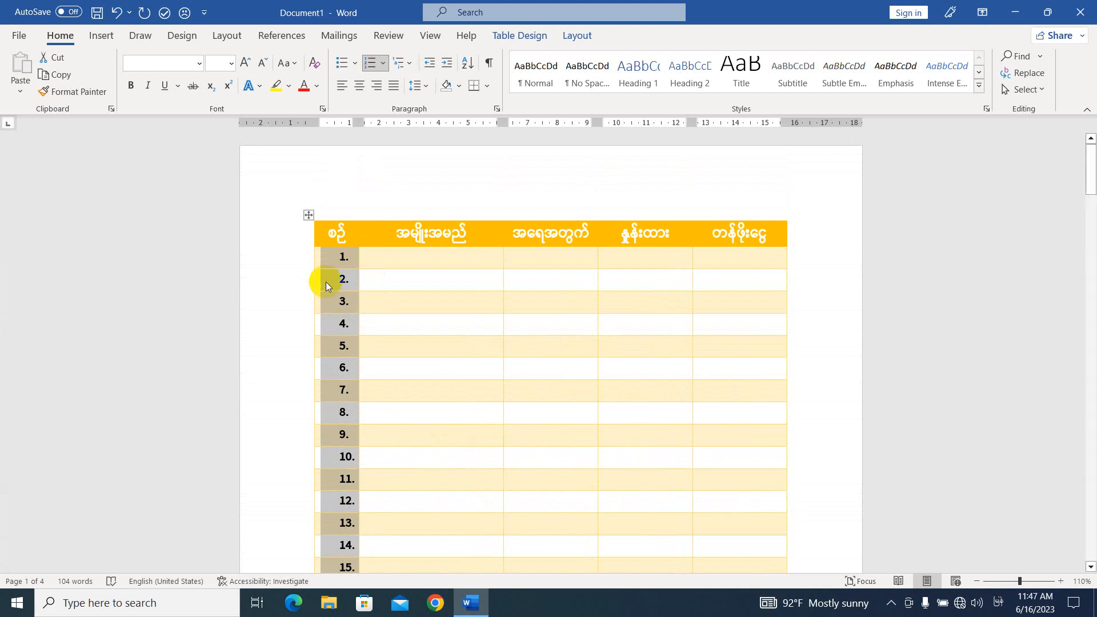
click(346, 304)
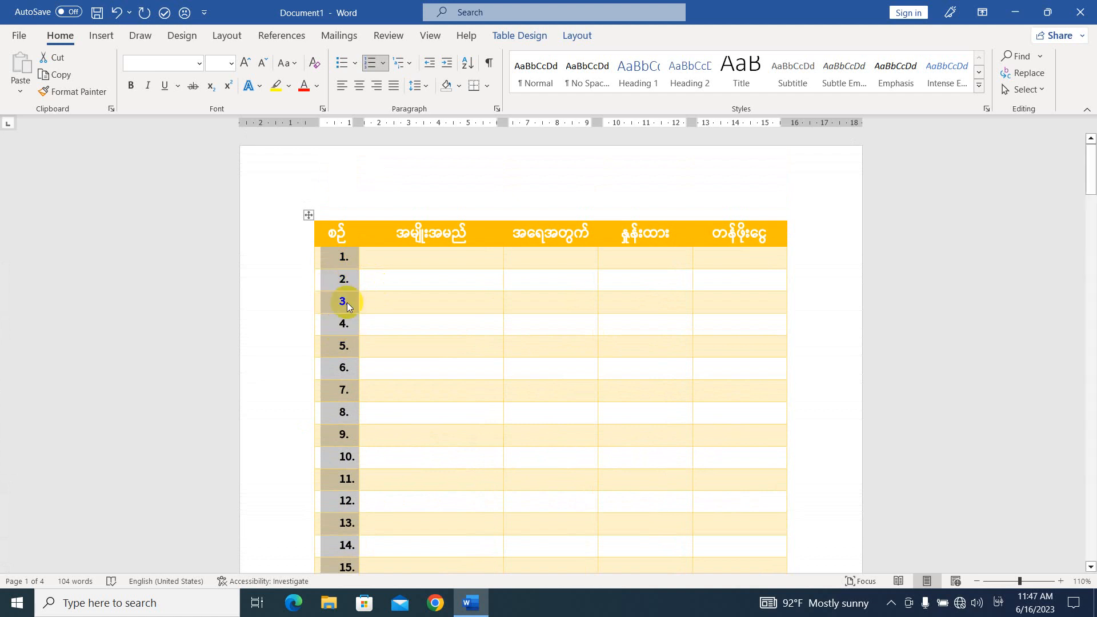
click(176, 64)
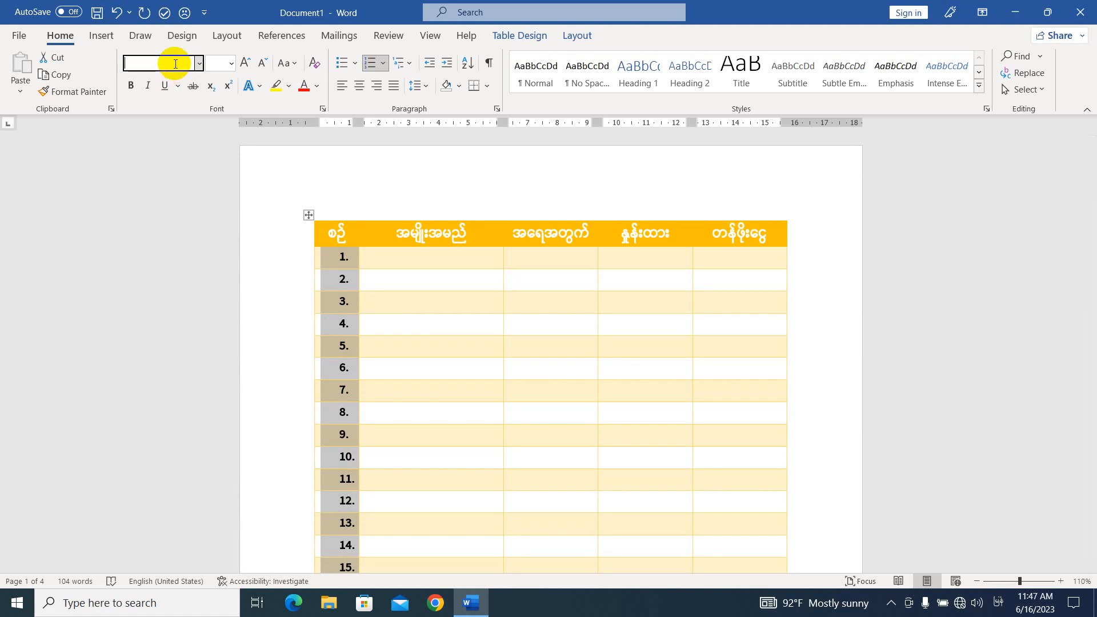
text(ဗပင)
key(BackSpace)
key(BackSpace)
key(BackSpace)
key(super+space)
text(P)
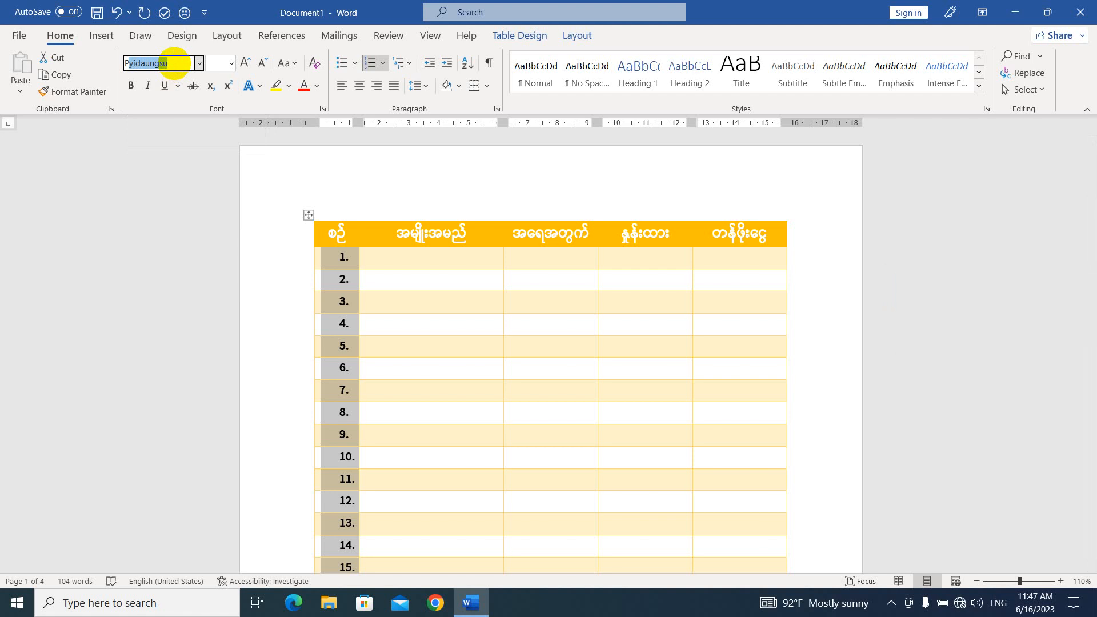
text(yidaungs)
text(u)
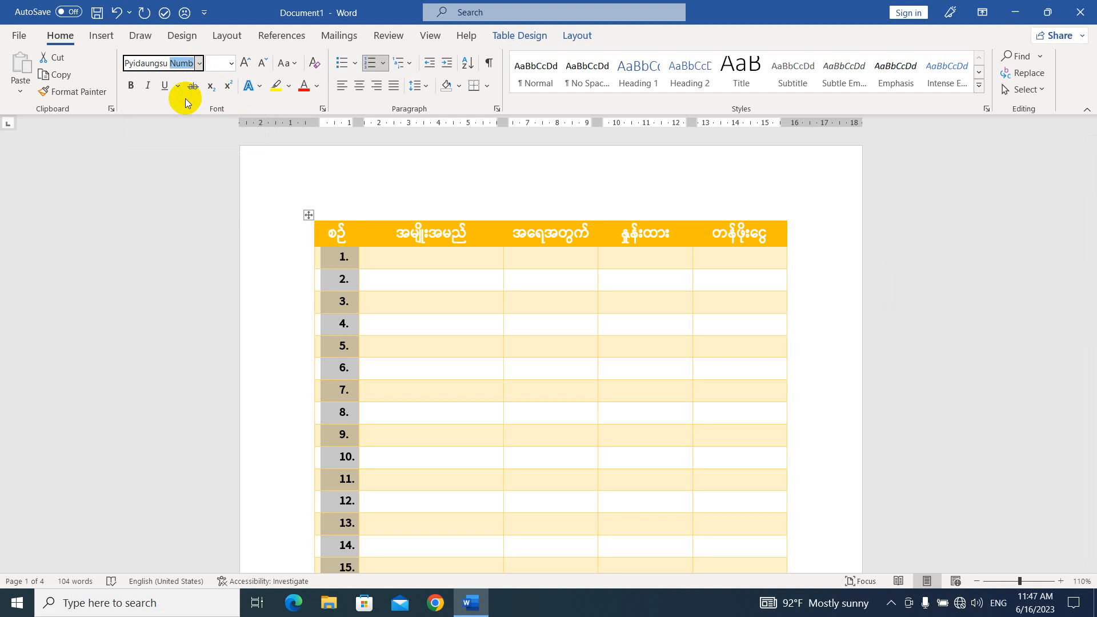
key(Return)
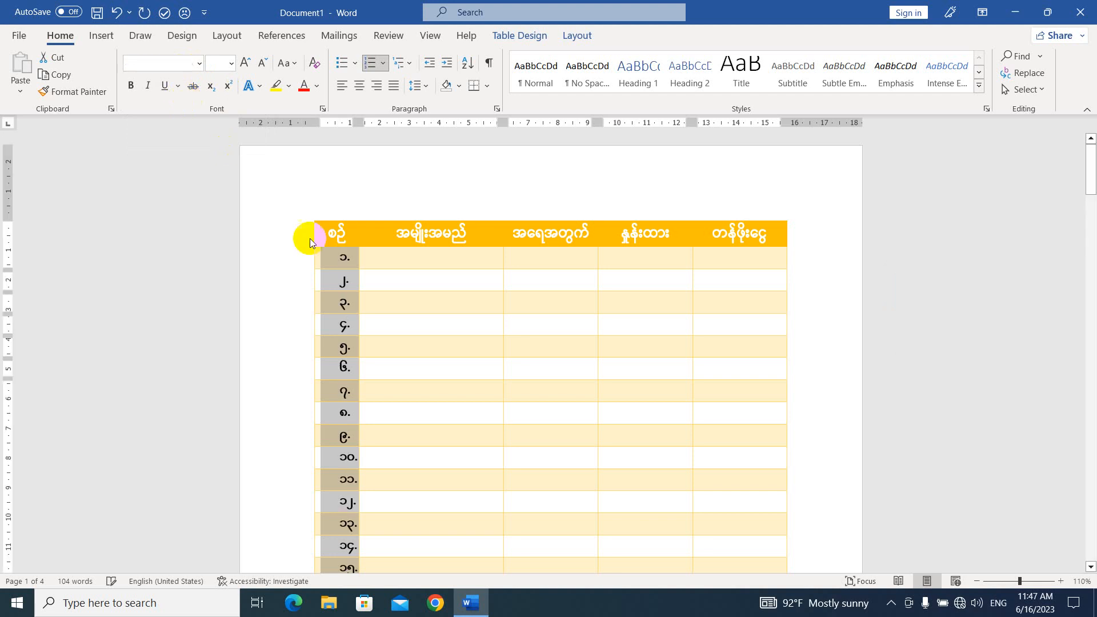
click(340, 254)
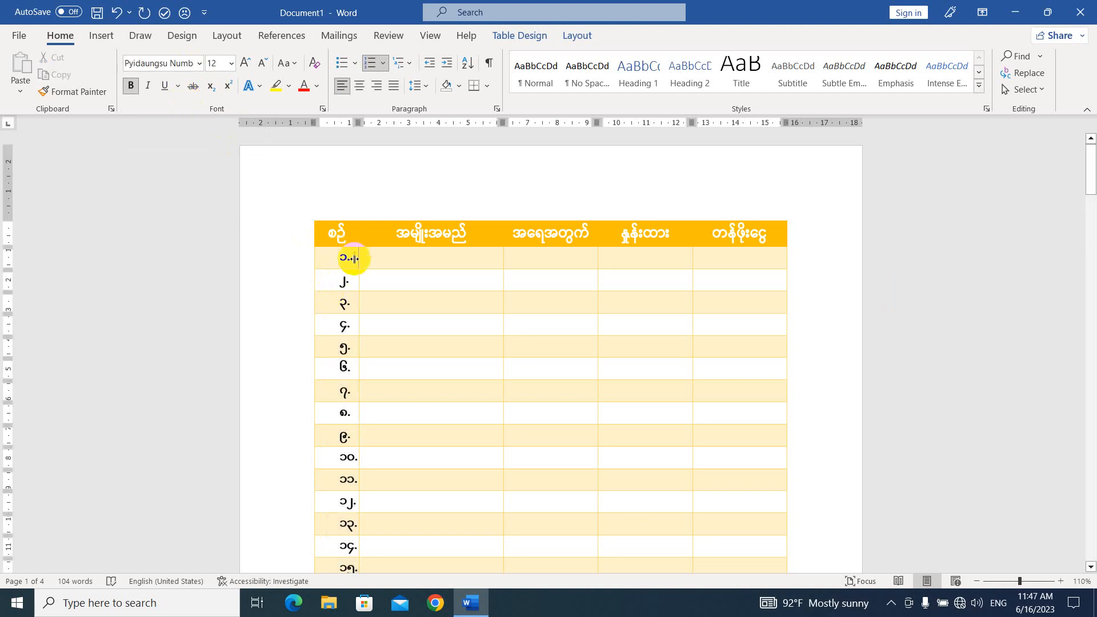
Check the numerals down the စဉ် column on every page, then place the cursor in the first body cell of the အမျိုးအမည် column.
scroll(322, 354, down, 3)
scroll(322, 354, down, 20)
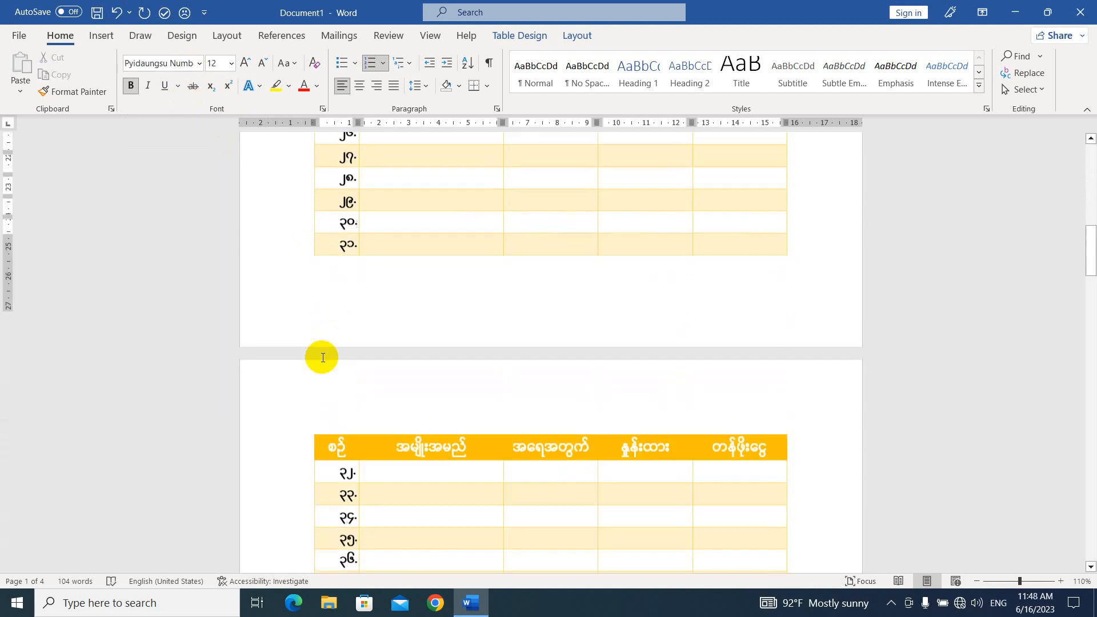
scroll(322, 357, down, 20)
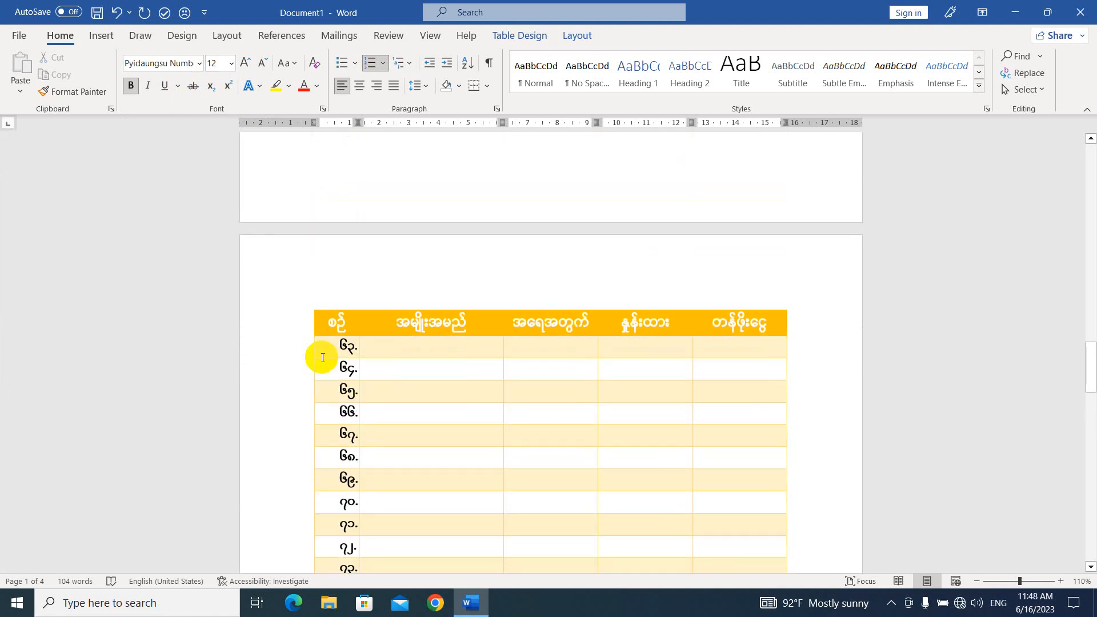
scroll(323, 358, down, 3)
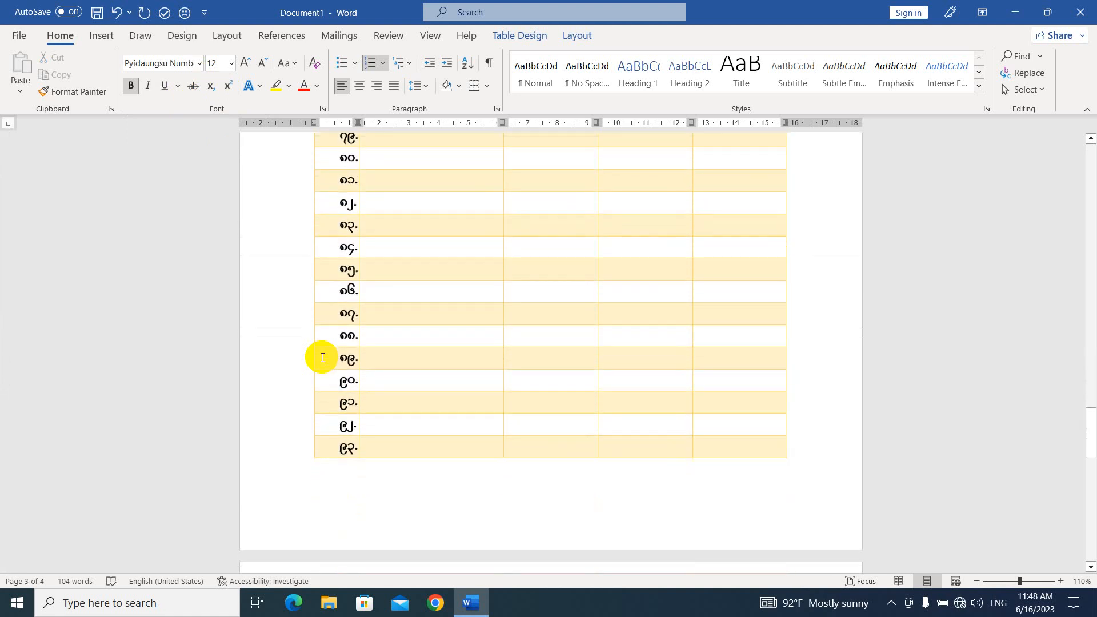
scroll(322, 358, down, 2)
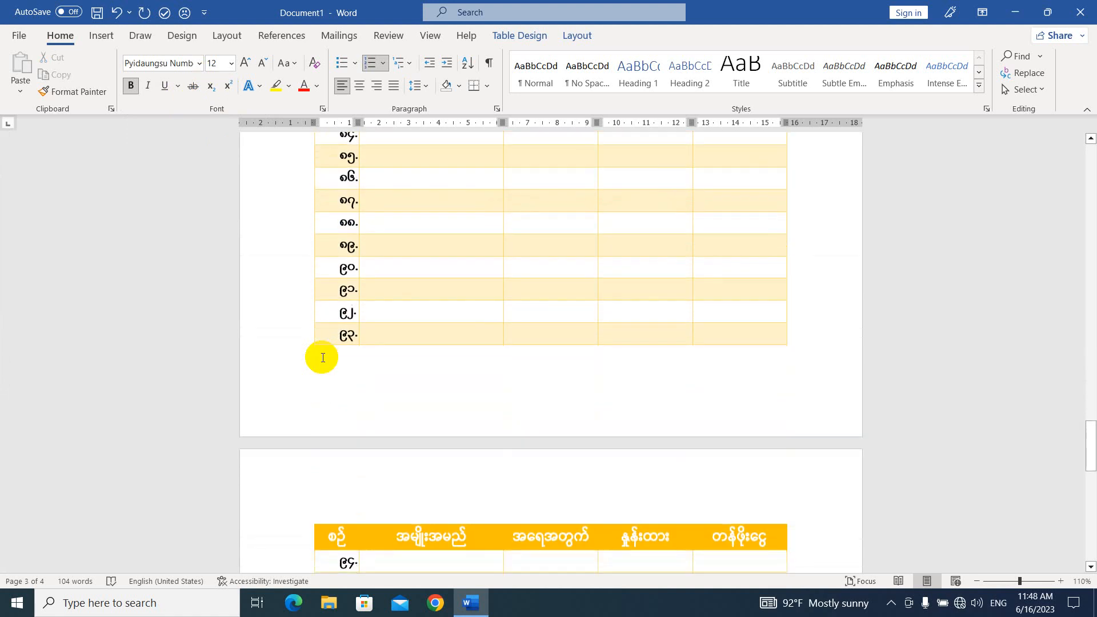
scroll(322, 358, up, 20)
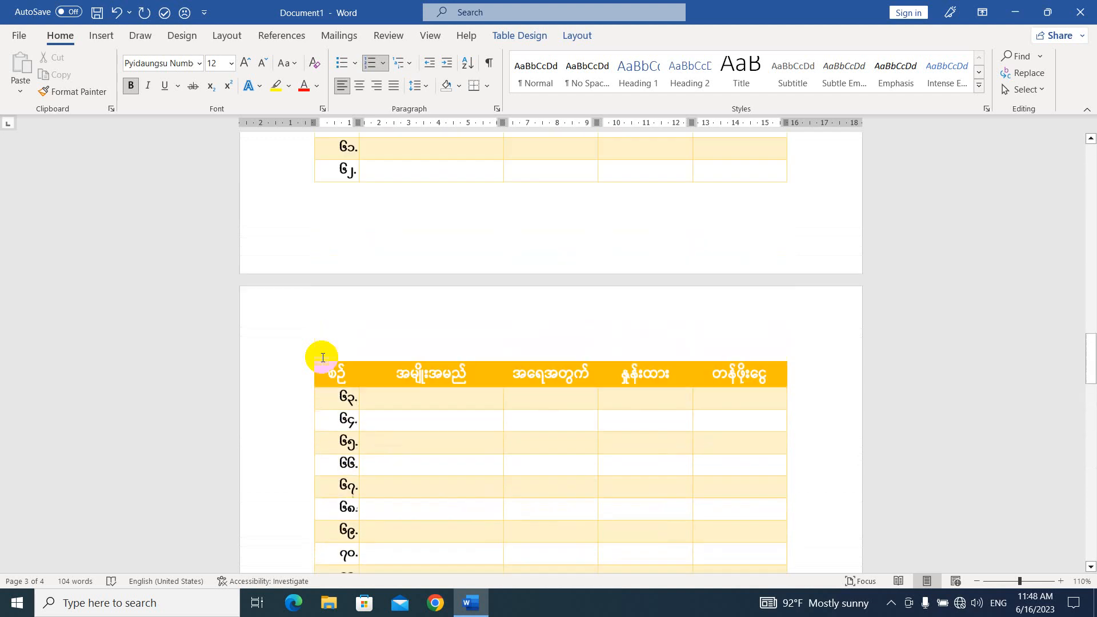
scroll(322, 358, up, 9)
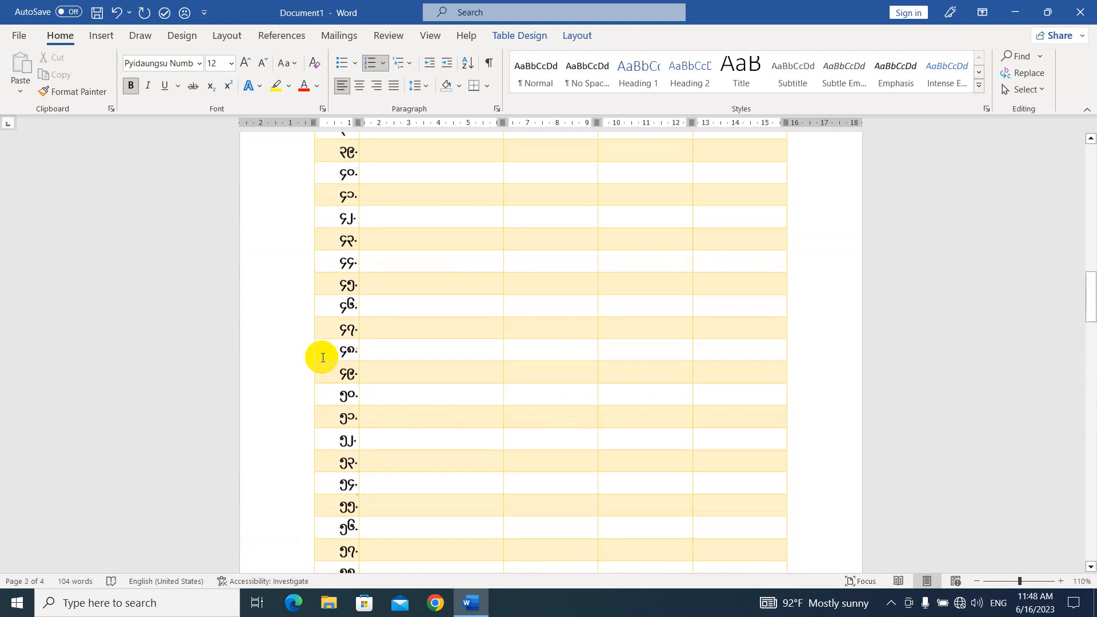
scroll(322, 357, up, 6)
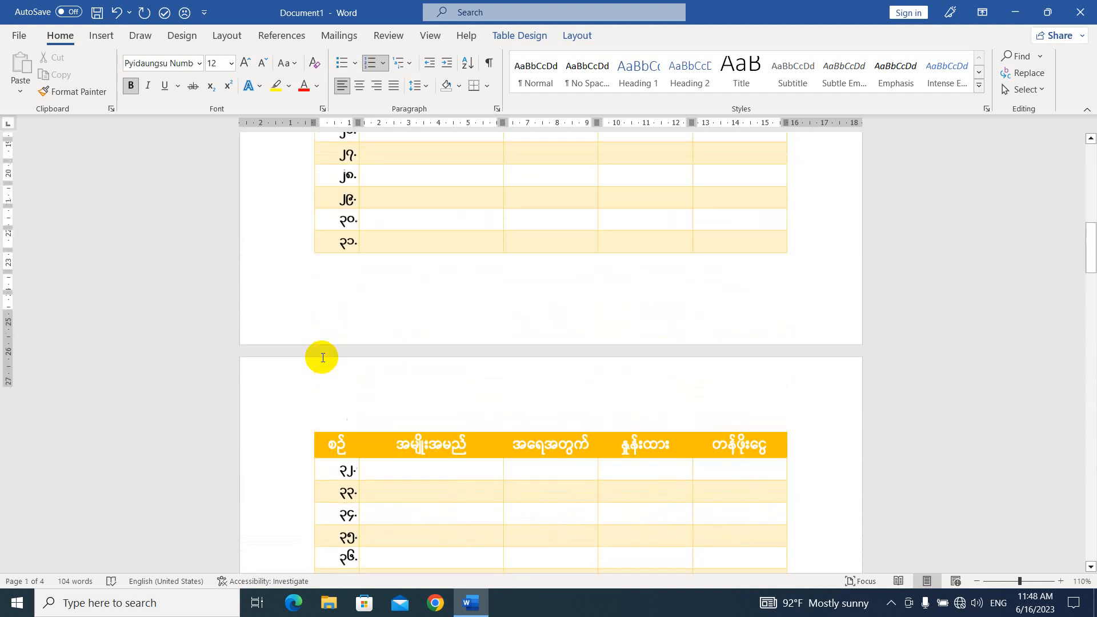
scroll(322, 358, up, 4)
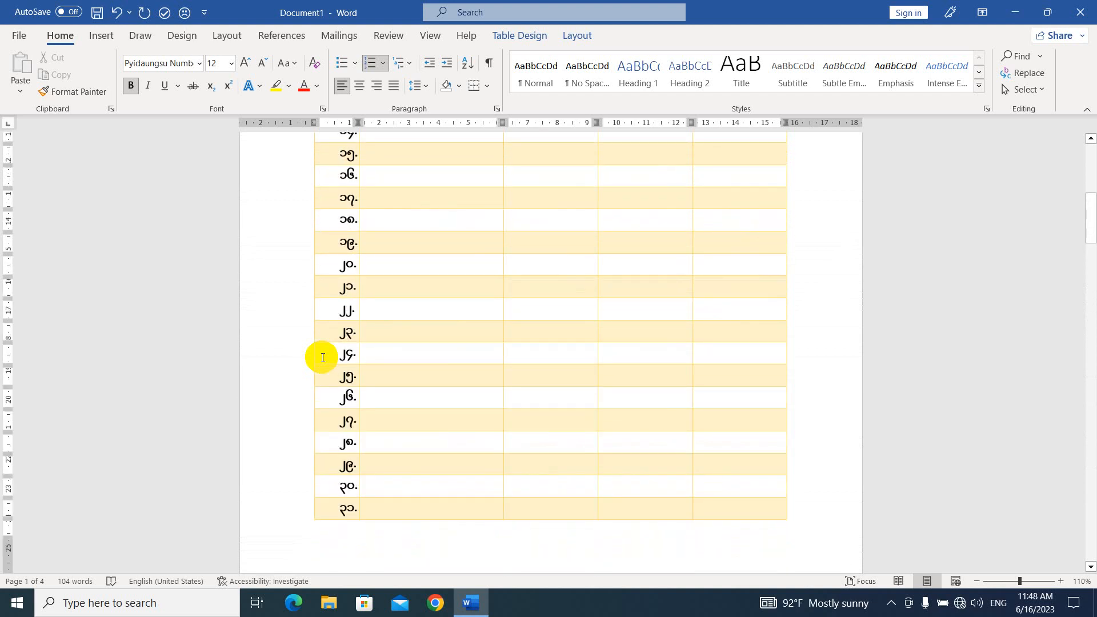
scroll(322, 358, up, 8)
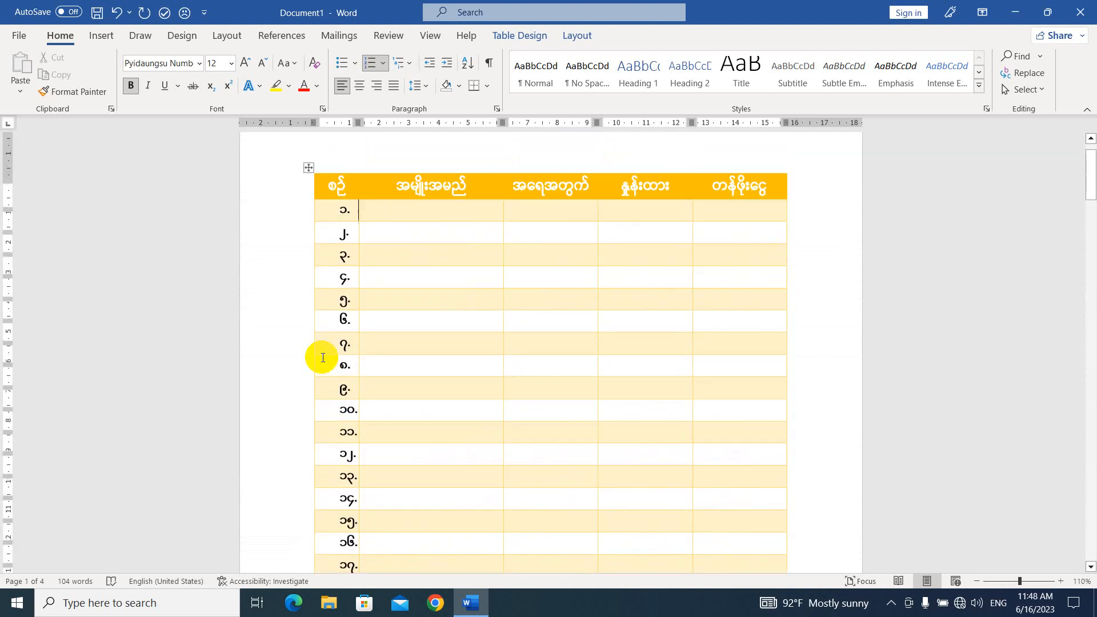
click(423, 263)
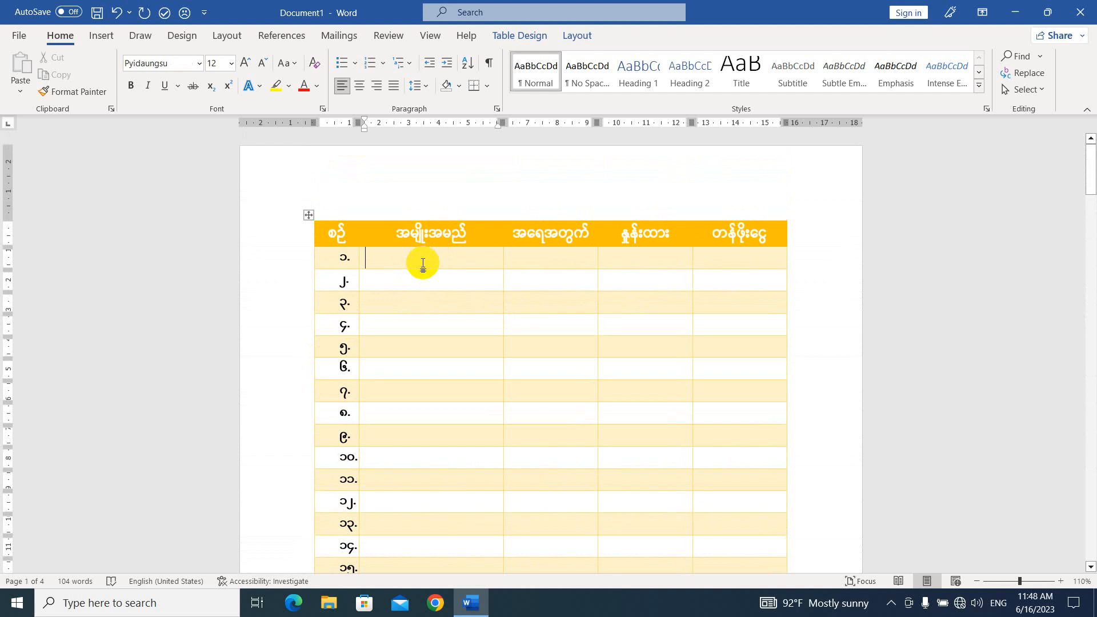